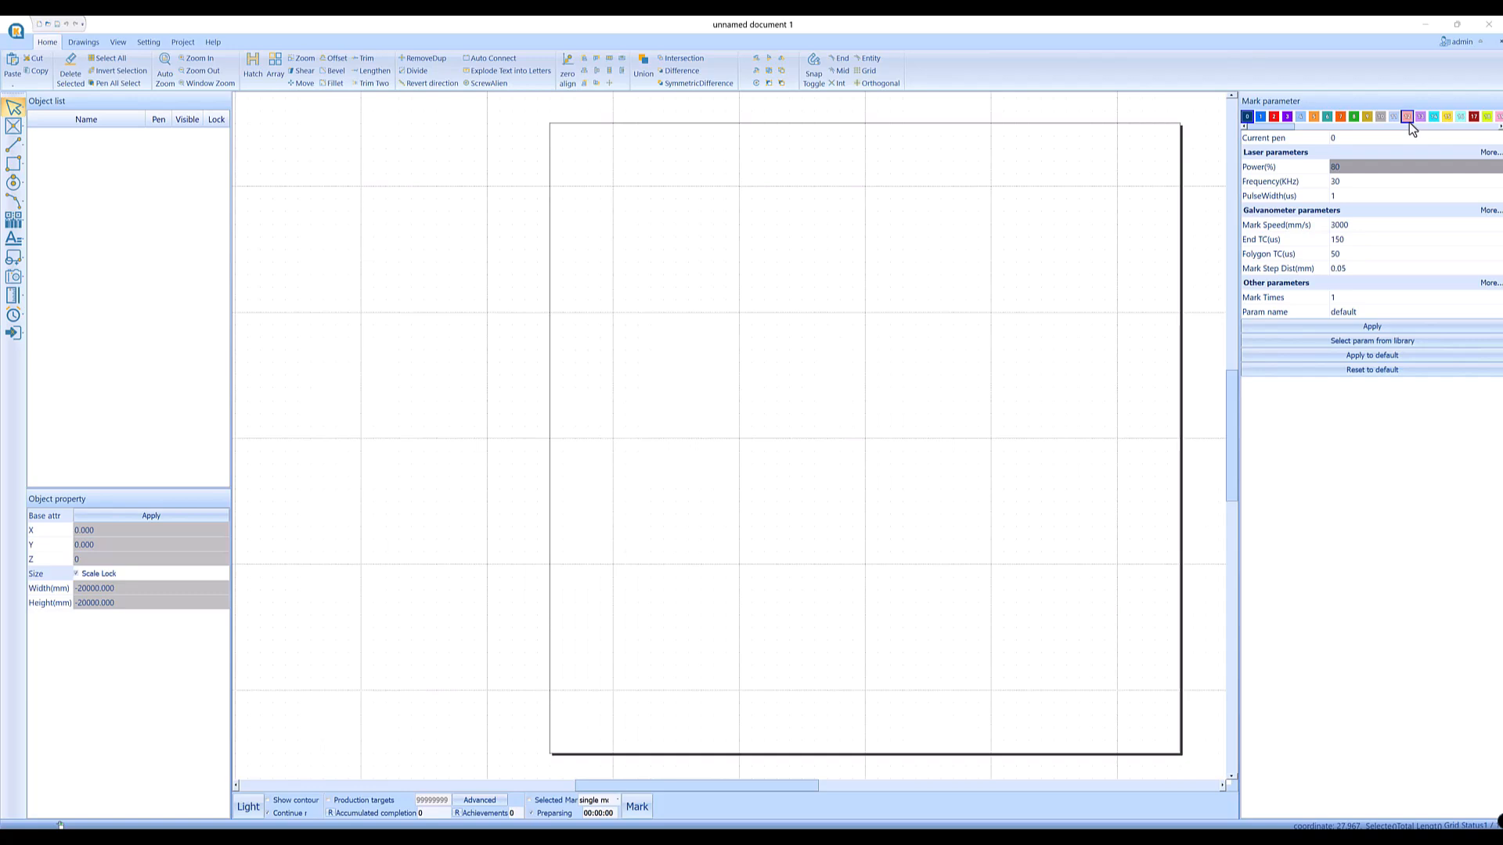
Try to import the drawing all group.svg from the test folder.
{"action": "mouse_move", "coordinate": [1285, 126]}
{"action": "left_mouse_down"}
{"action": "mouse_move", "coordinate": [1498, 123]}
{"action": "mouse_move", "coordinate": [1275, 140]}
{"action": "left_mouse_up"}
{"action": "left_click", "coordinate": [14, 261]}
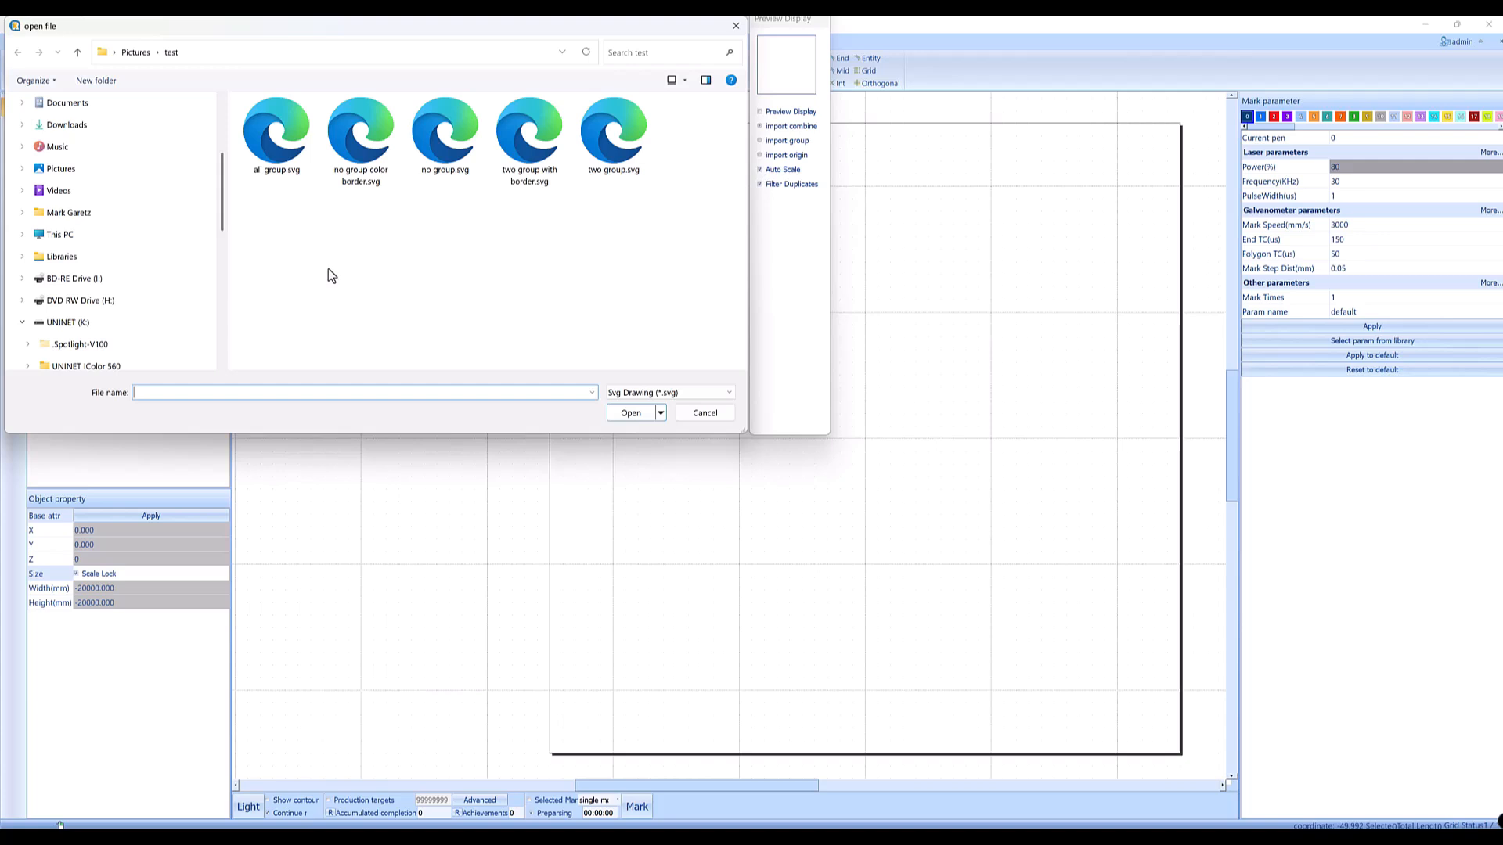
{"action": "left_click", "coordinate": [268, 158]}
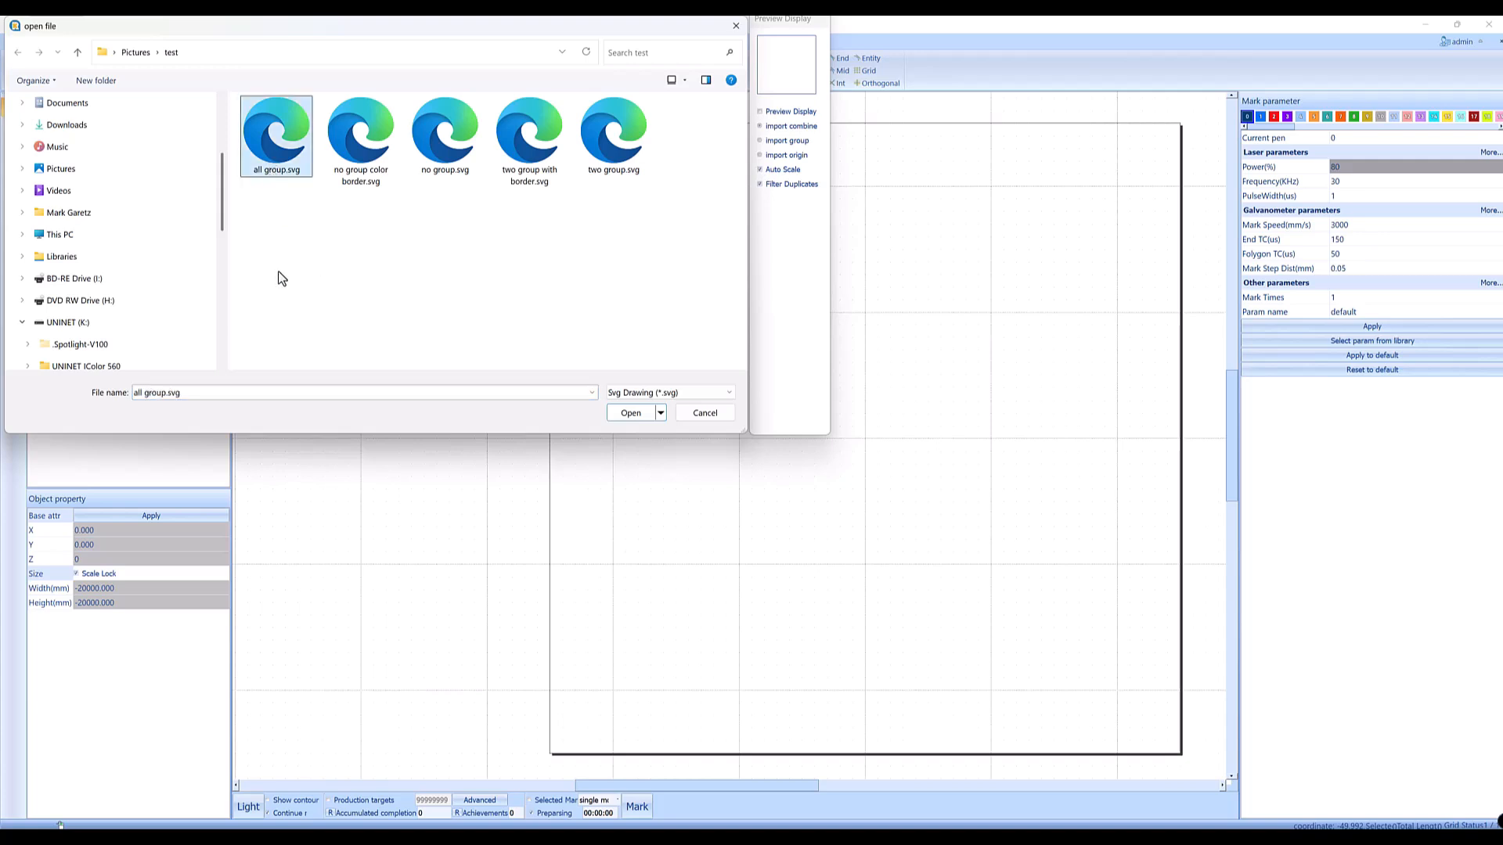
{"action": "left_click", "coordinate": [763, 111]}
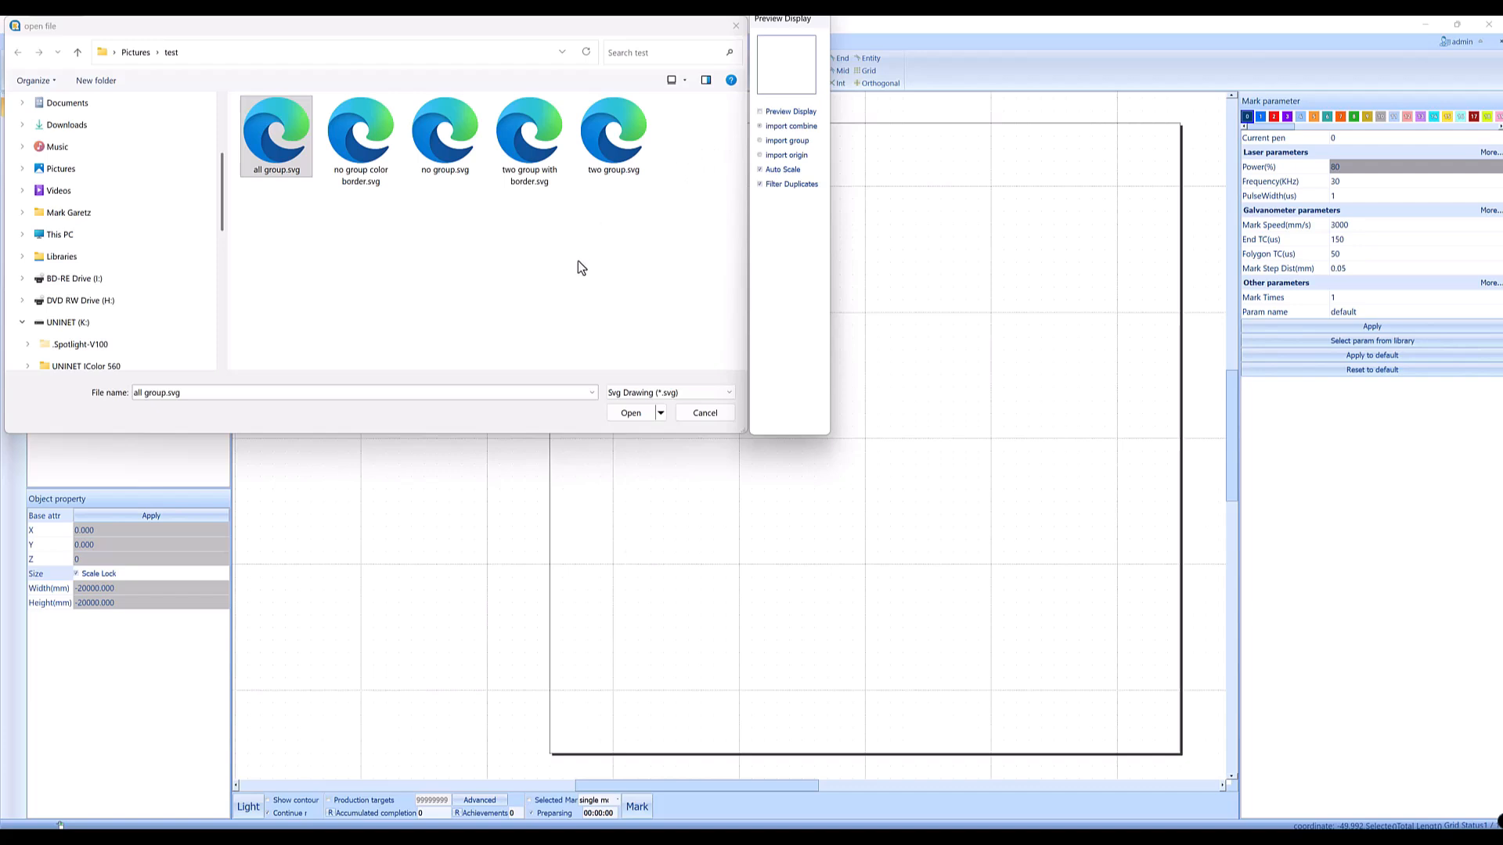
{"action": "left_click", "coordinate": [622, 416]}
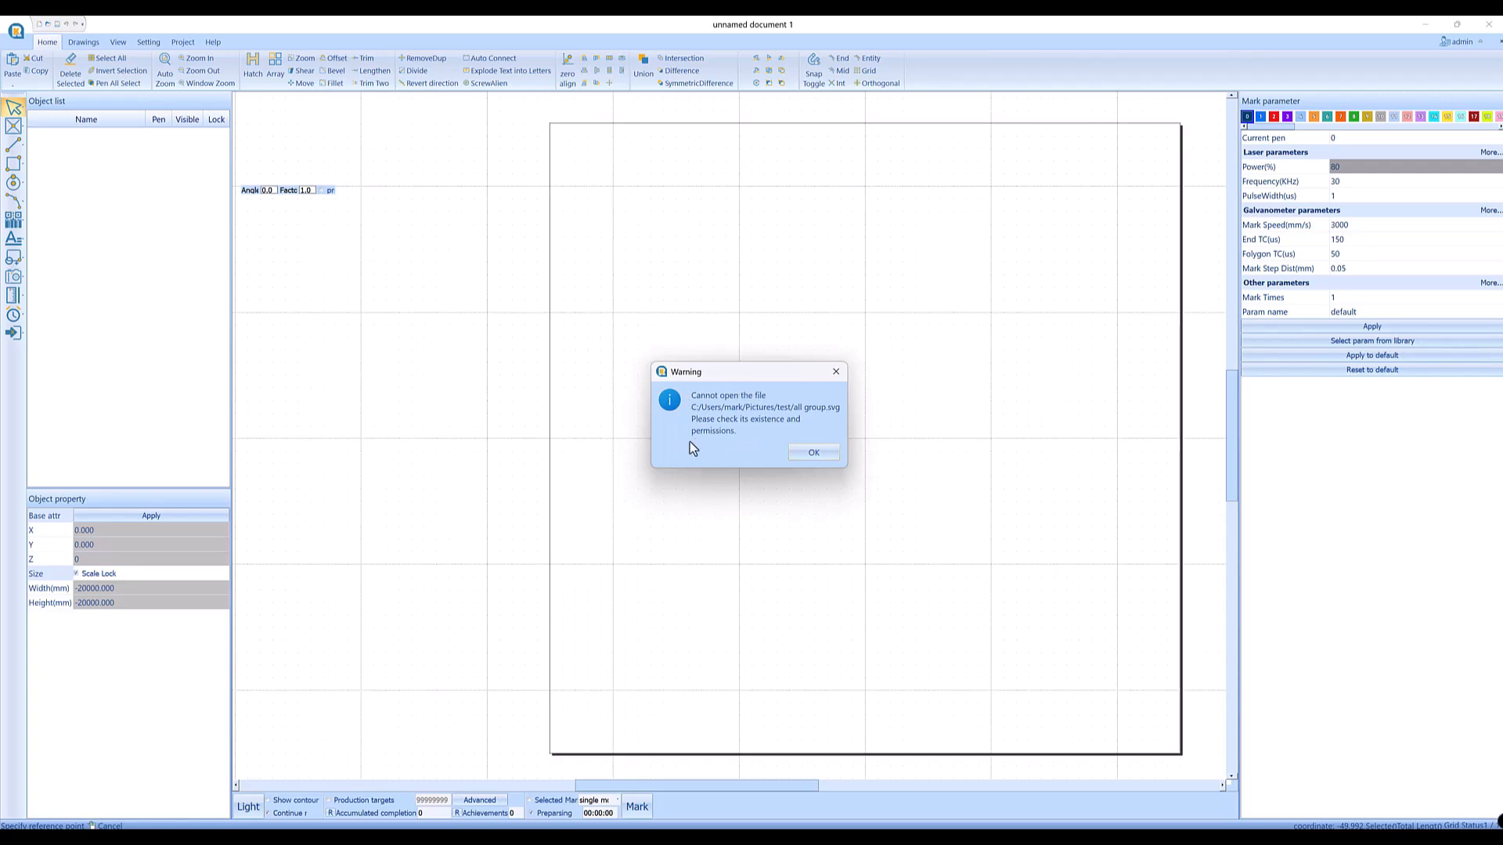
{"action": "left_click", "coordinate": [830, 452]}
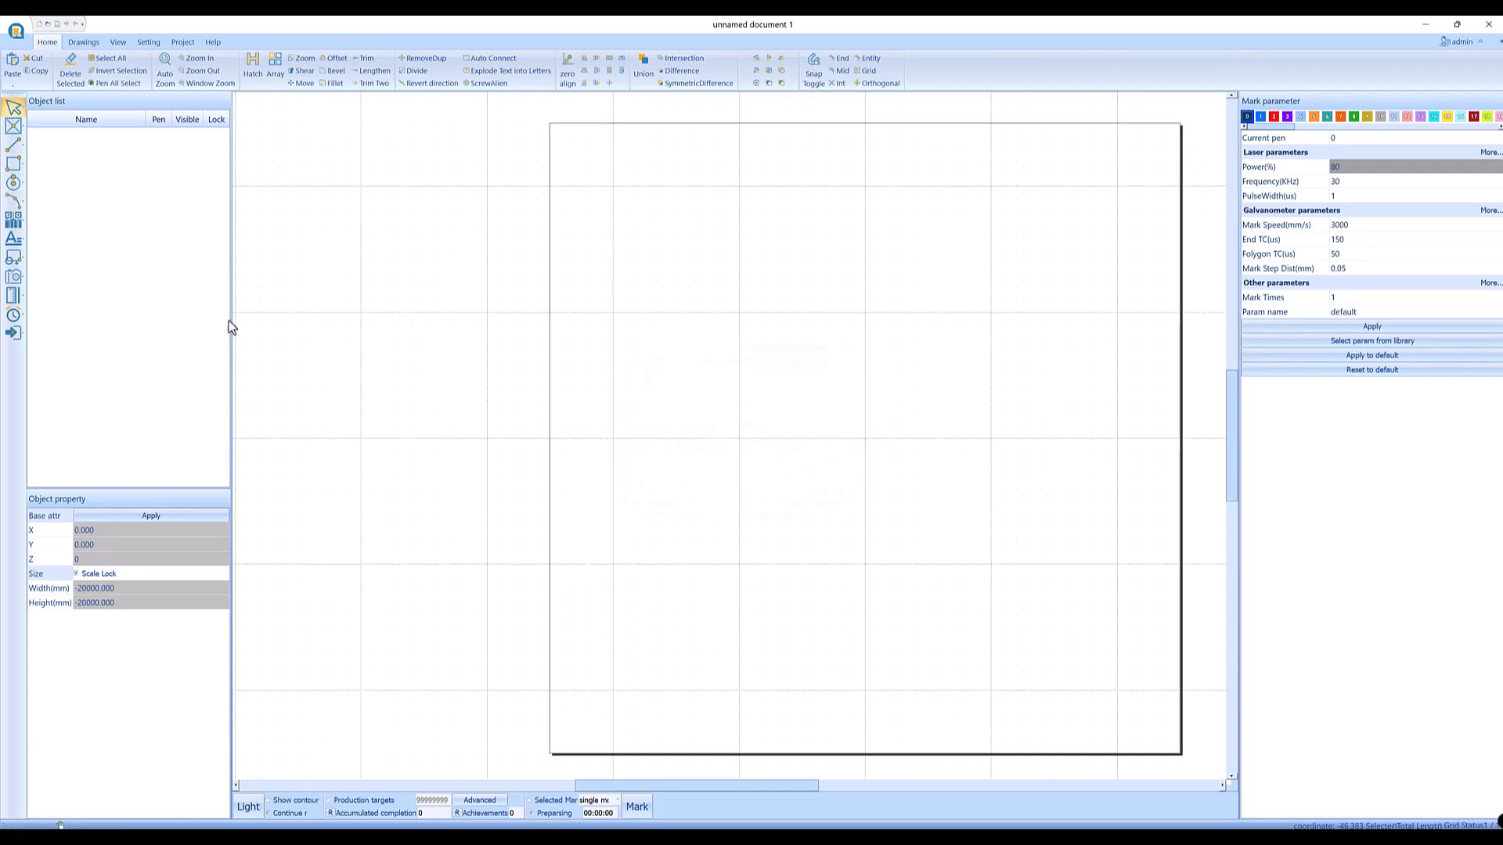
Import no group.svg and break the combined object apart into separate polygons.
{"action": "left_click", "coordinate": [14, 258]}
{"action": "left_click", "coordinate": [22, 254]}
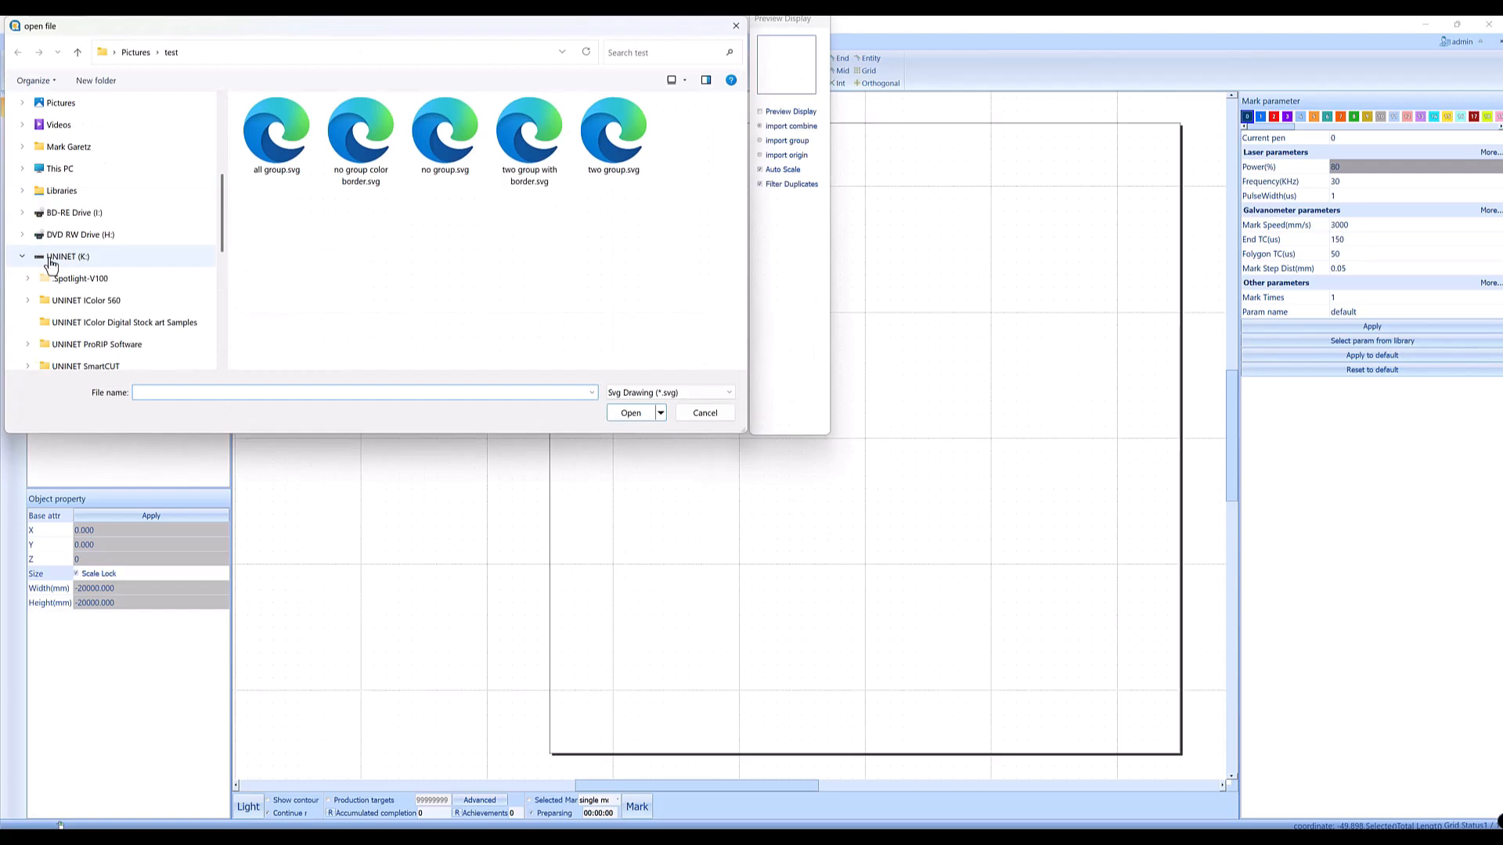
{"action": "left_click", "coordinate": [436, 171]}
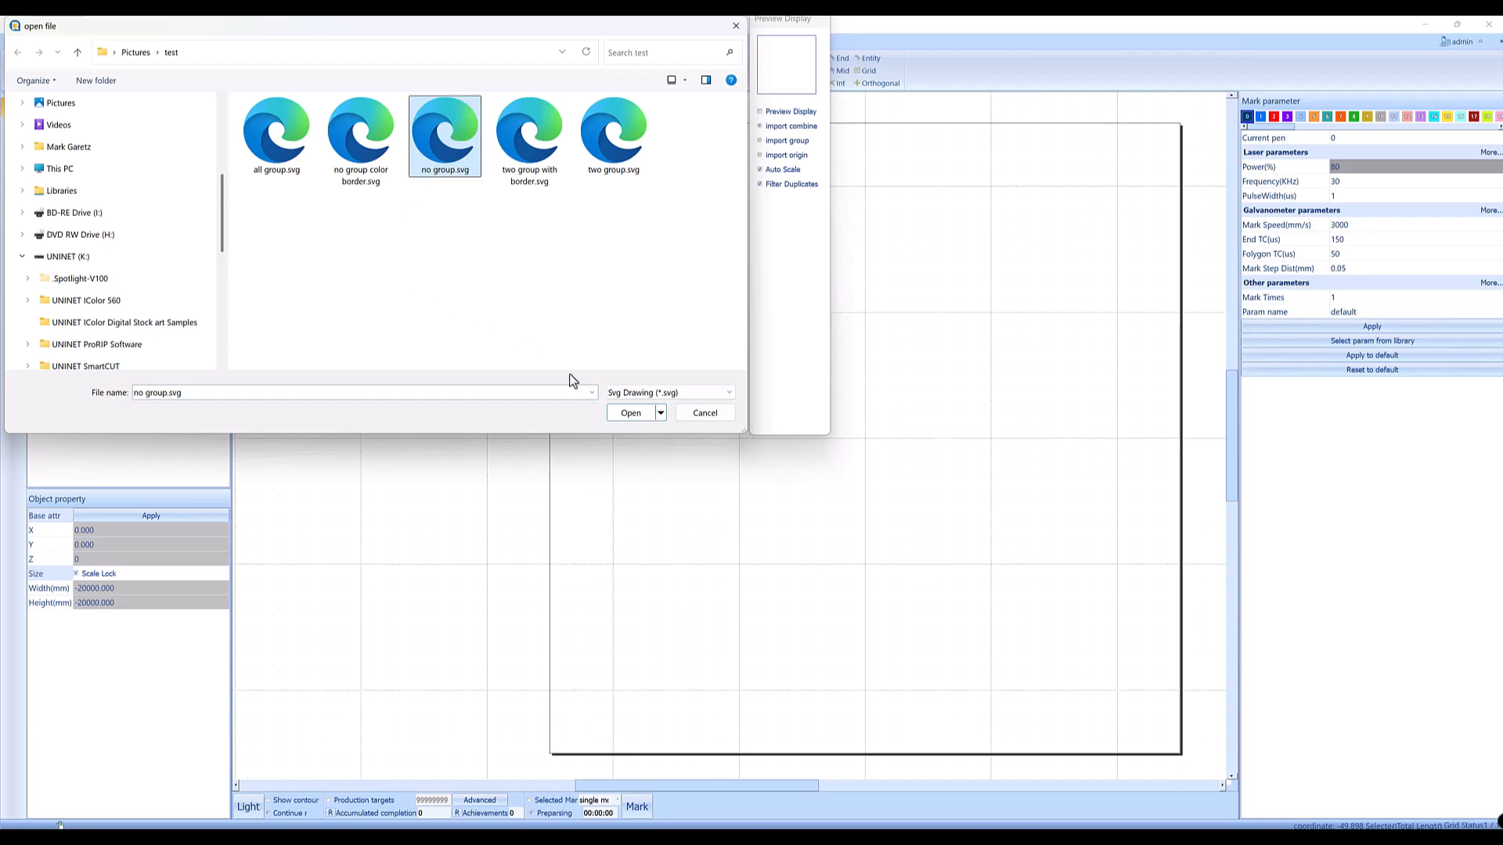
{"action": "left_click", "coordinate": [631, 415]}
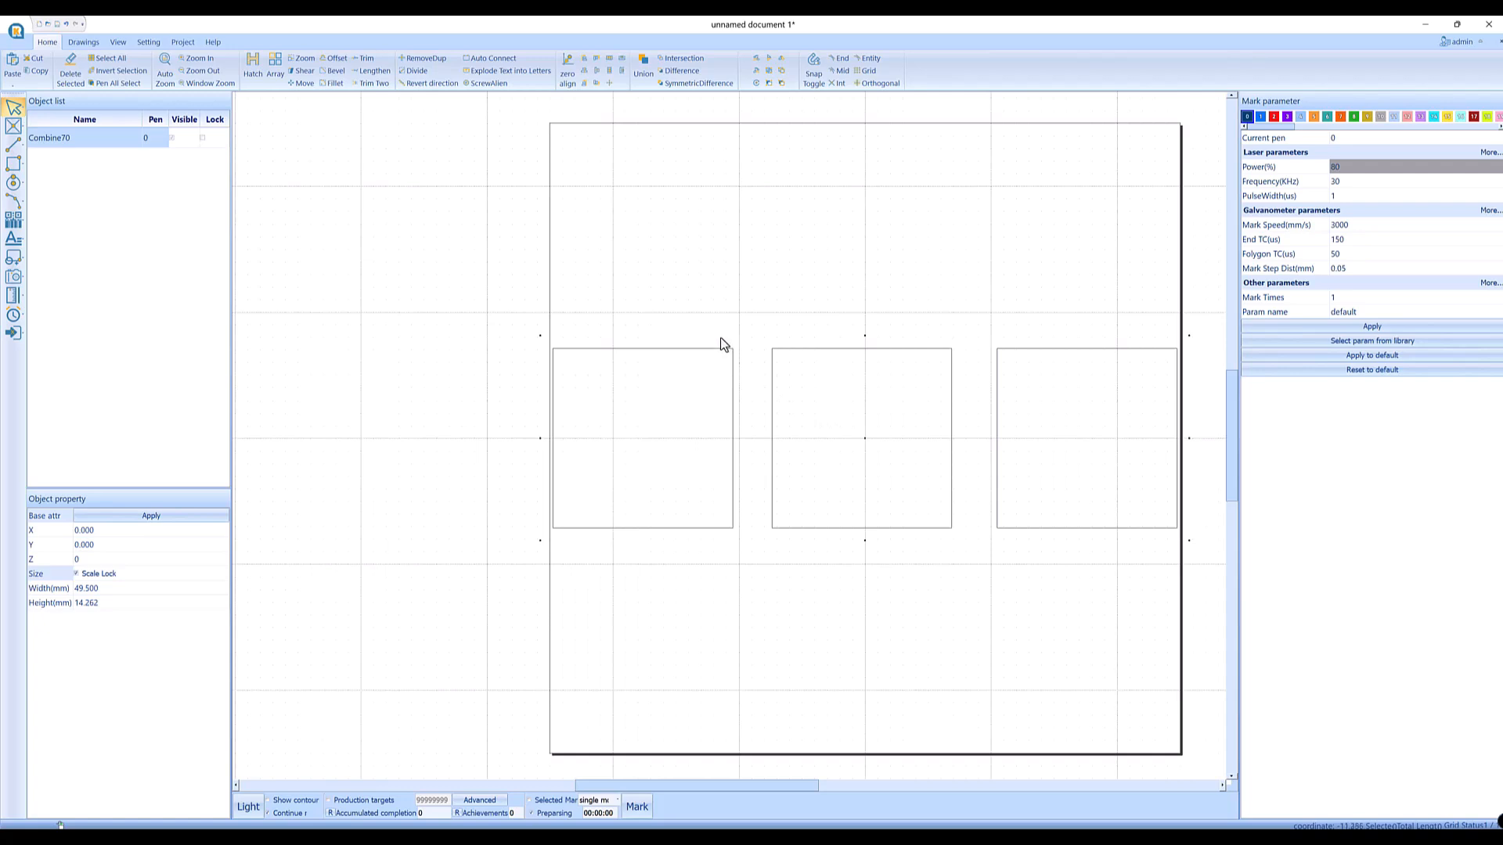
{"action": "left_click", "coordinate": [781, 72]}
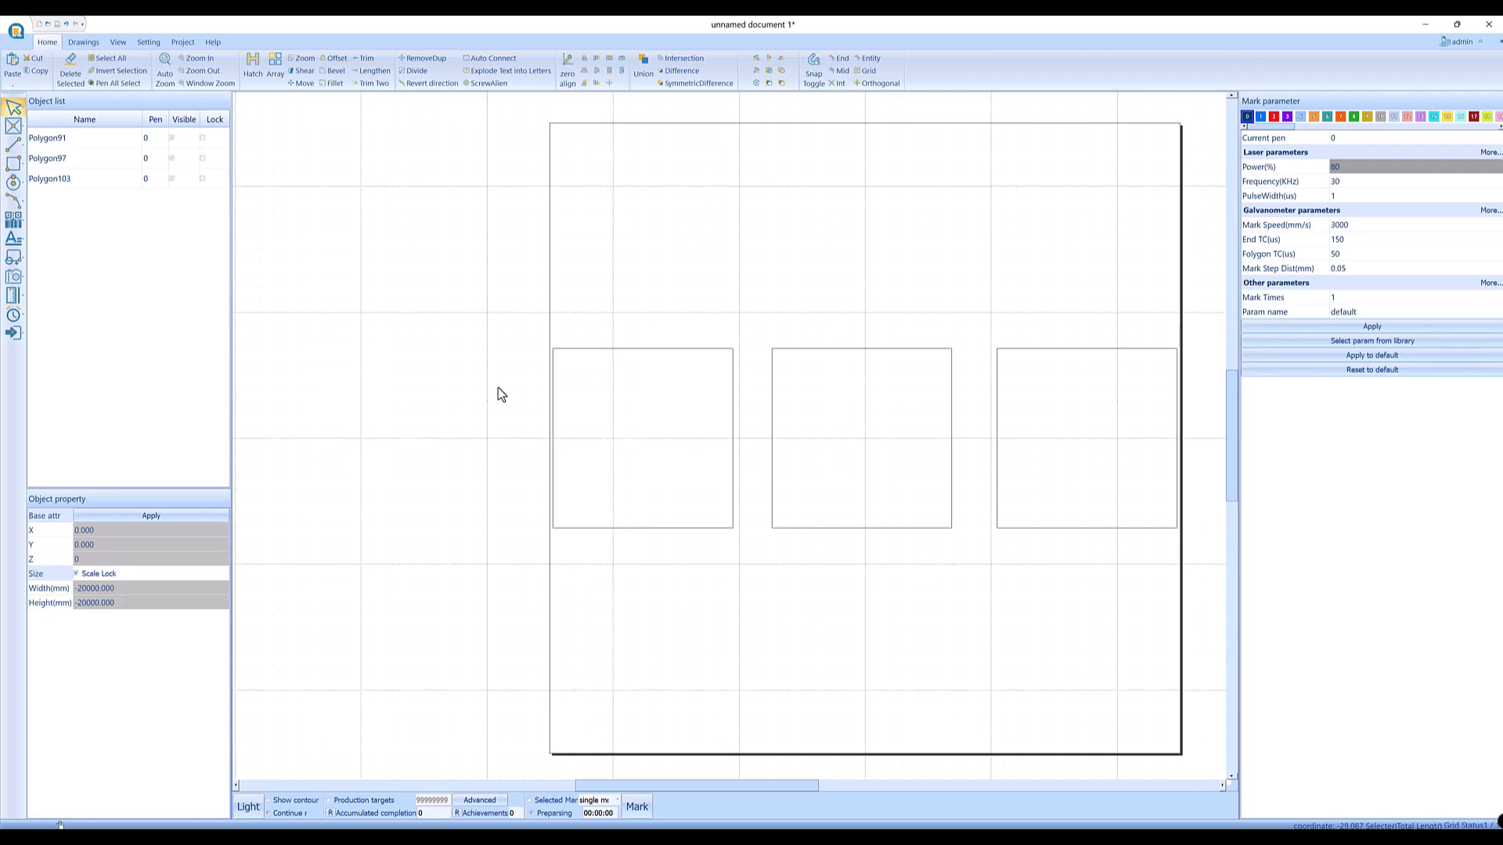
Delete all three imported squares from the work area.
{"action": "left_click_drag", "start_coordinate": [489, 309], "coordinate": [1195, 559]}
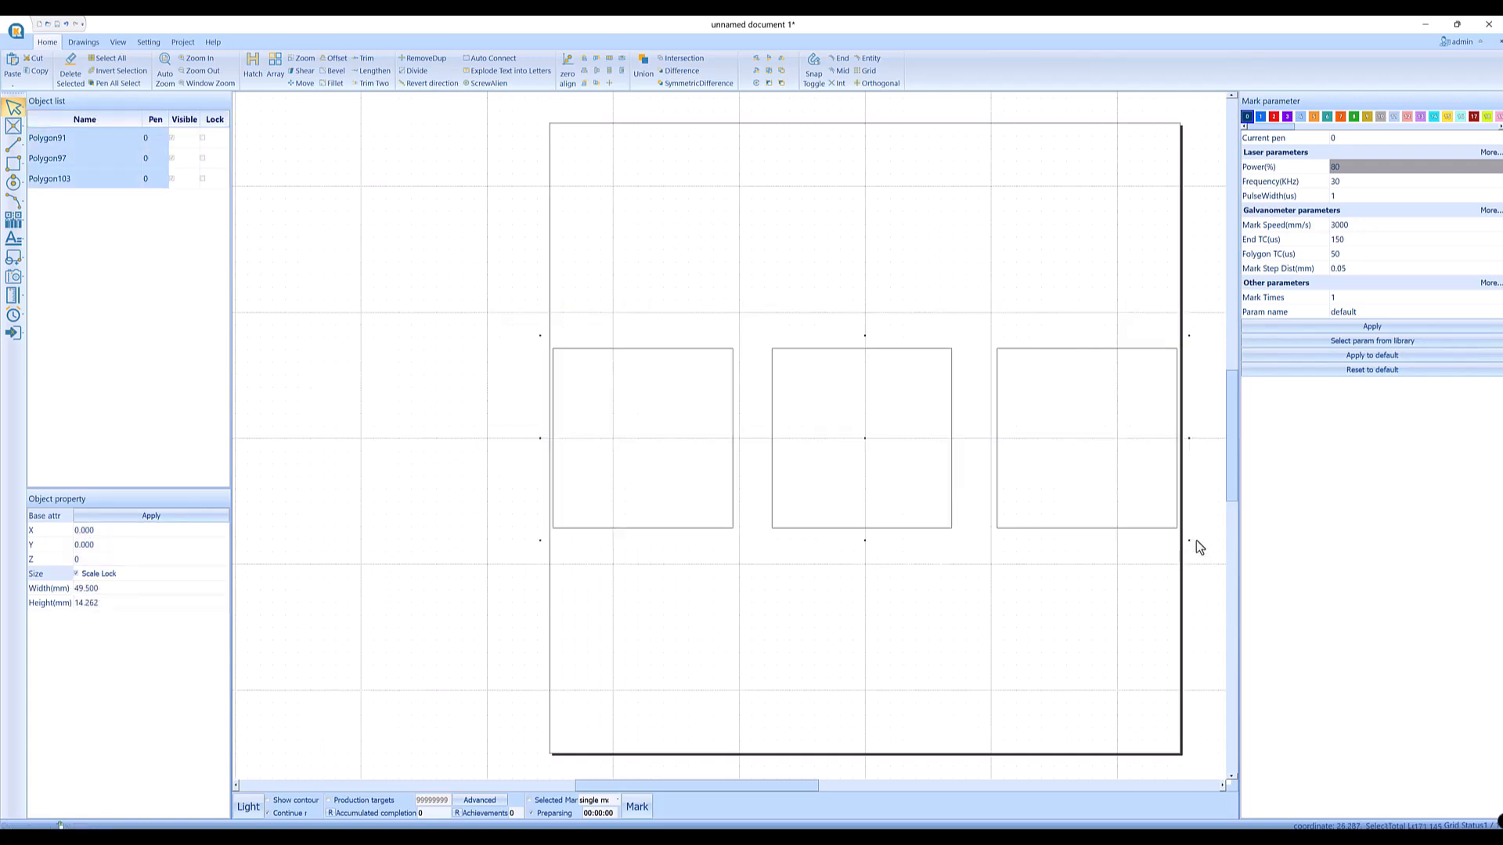
{"action": "key", "text": "Delete"}
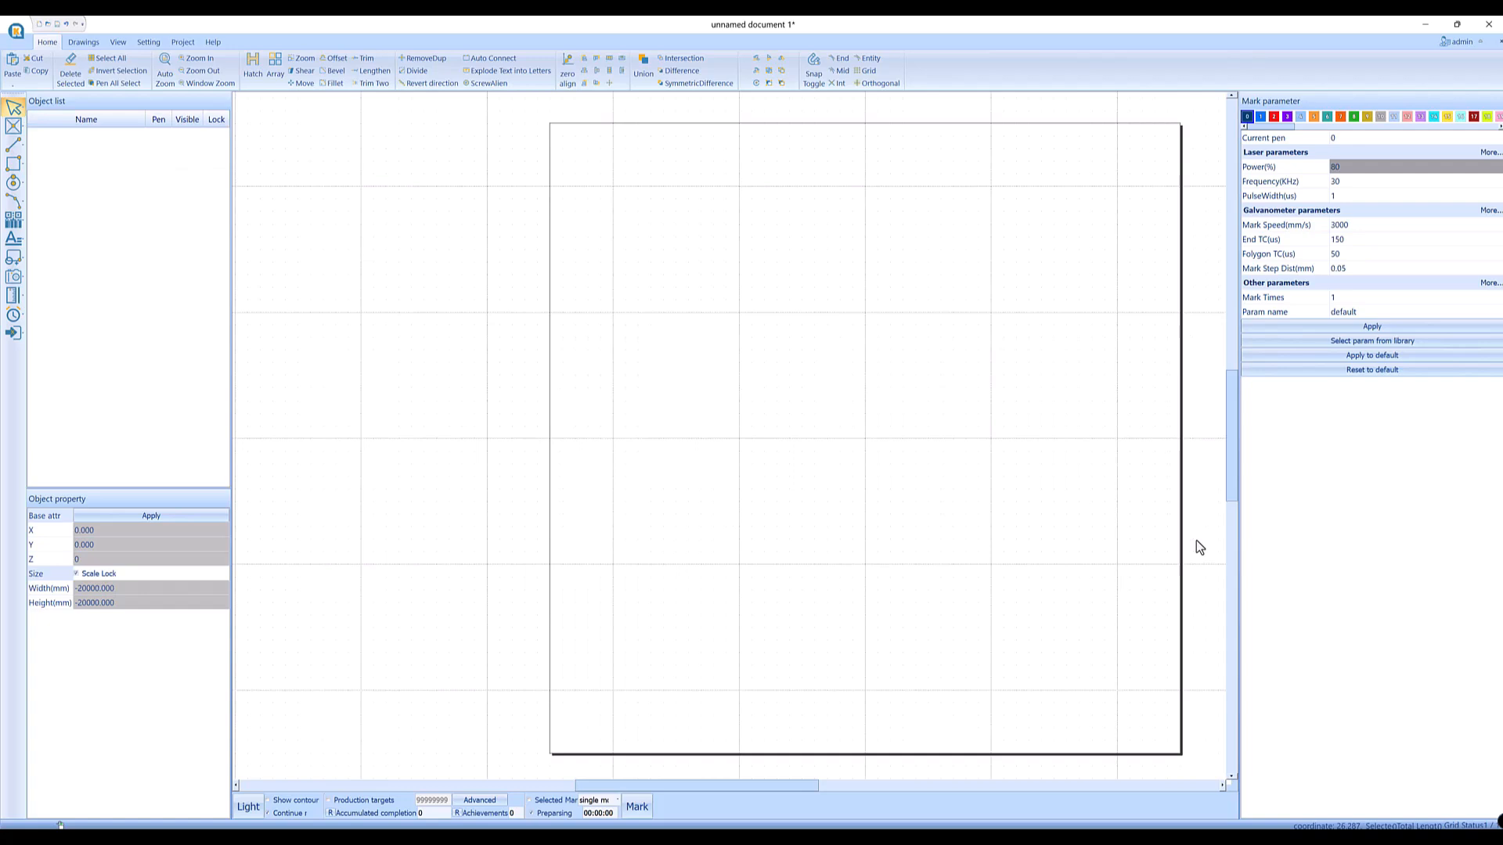
Import no group color border.svg as a test and remove the imported outlines again.
{"action": "left_click", "coordinate": [13, 261]}
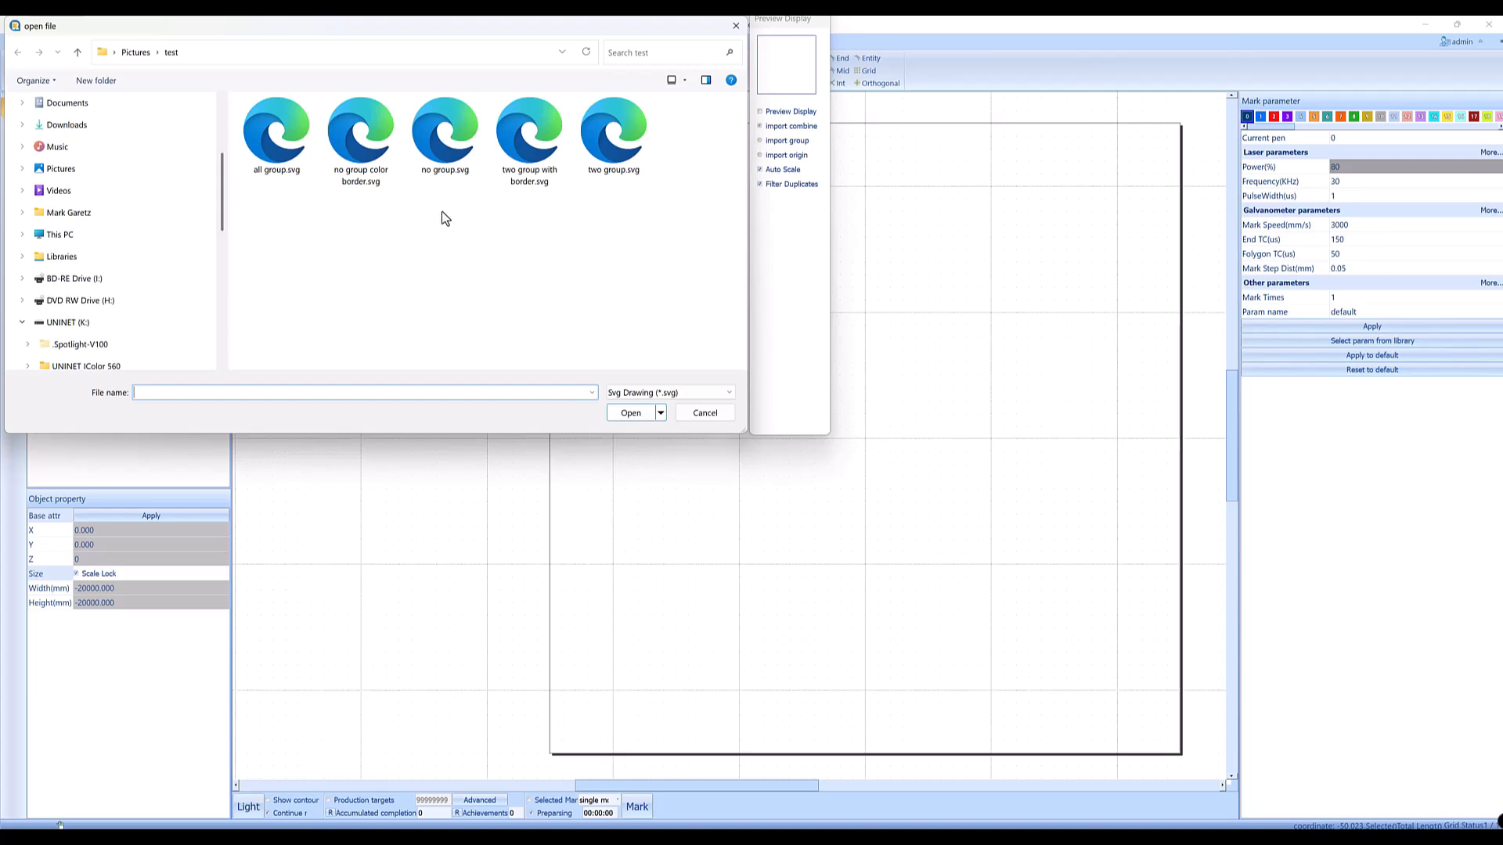
{"action": "left_click", "coordinate": [367, 176]}
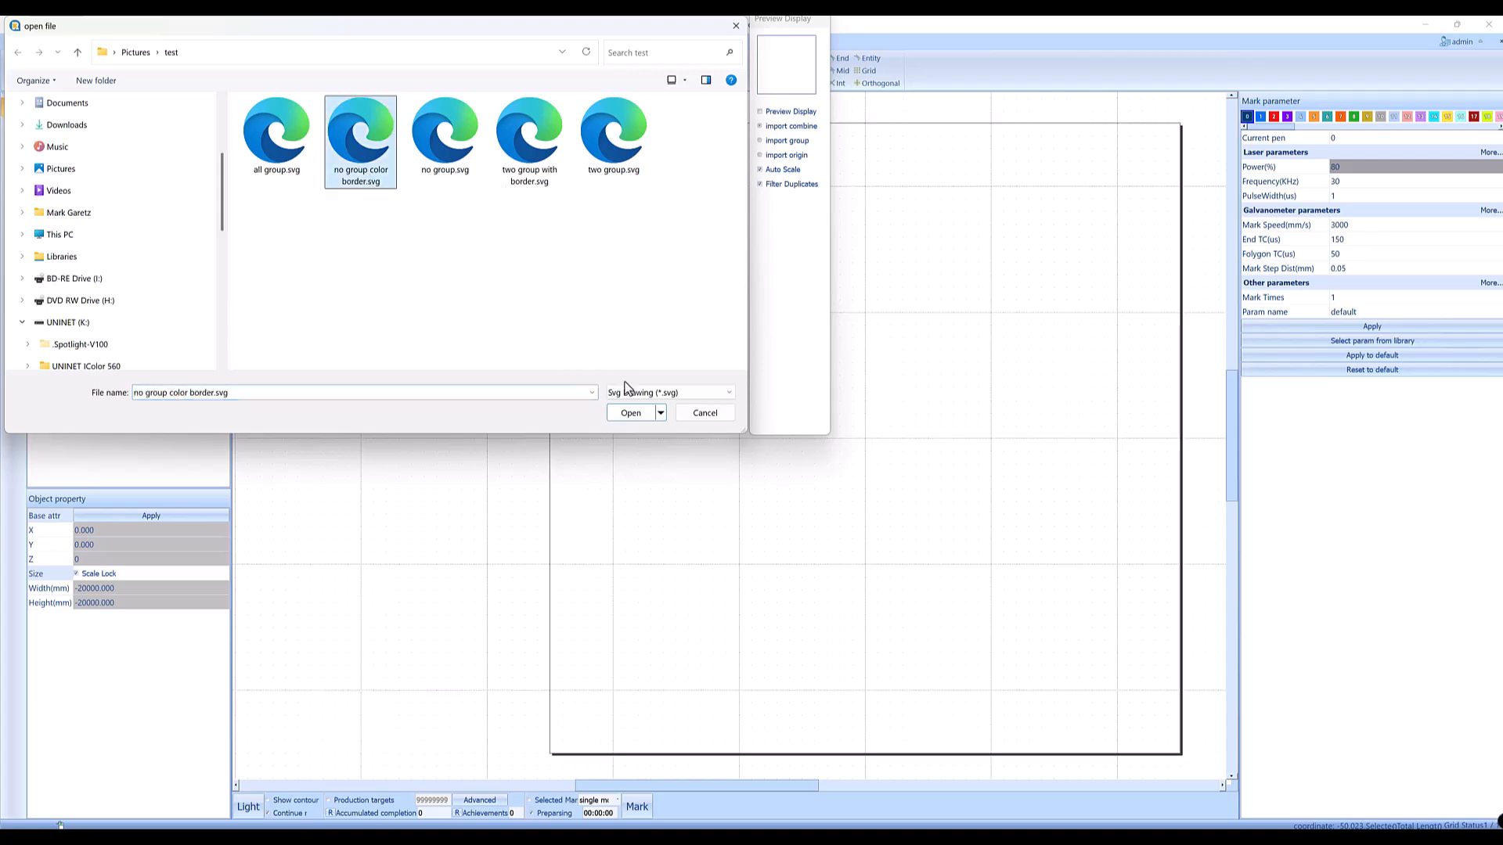
{"action": "left_click", "coordinate": [631, 414]}
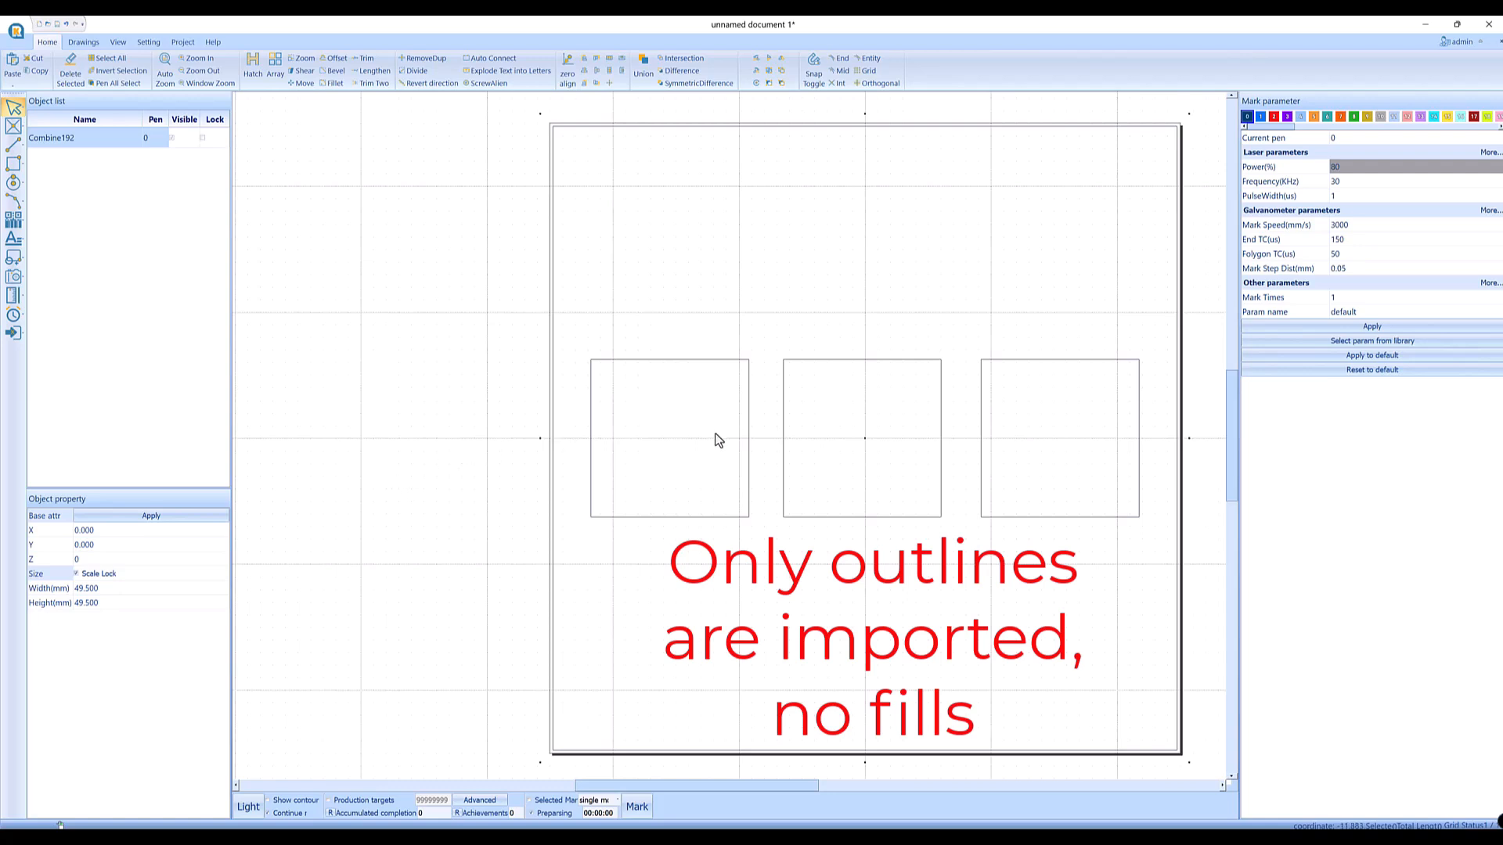
{"action": "key", "text": "Delete"}
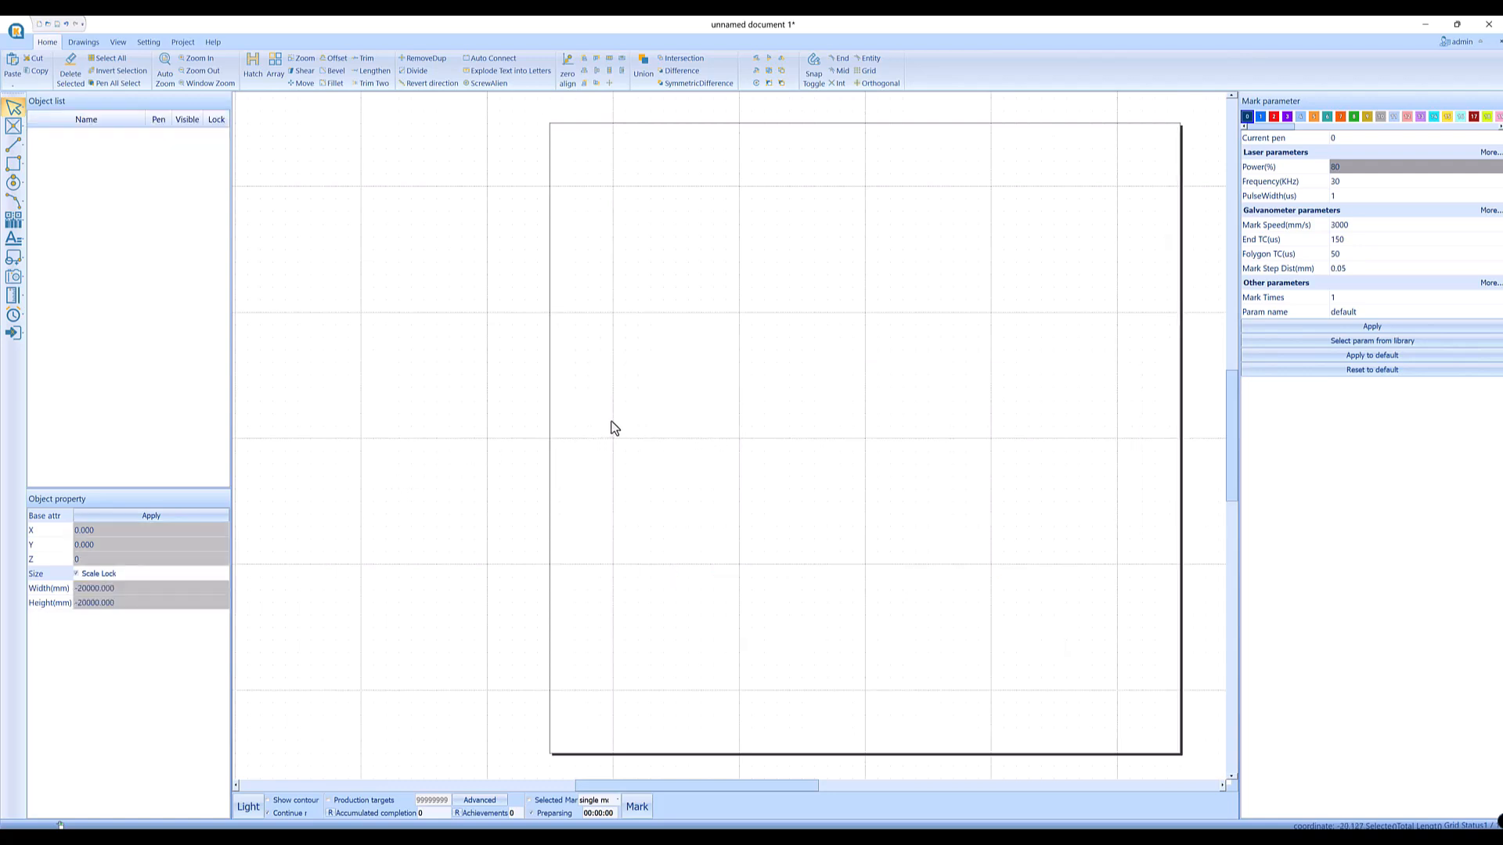
Import two group.svg with automatic scaling as a test and delete the resulting object.
{"action": "left_click", "coordinate": [14, 257]}
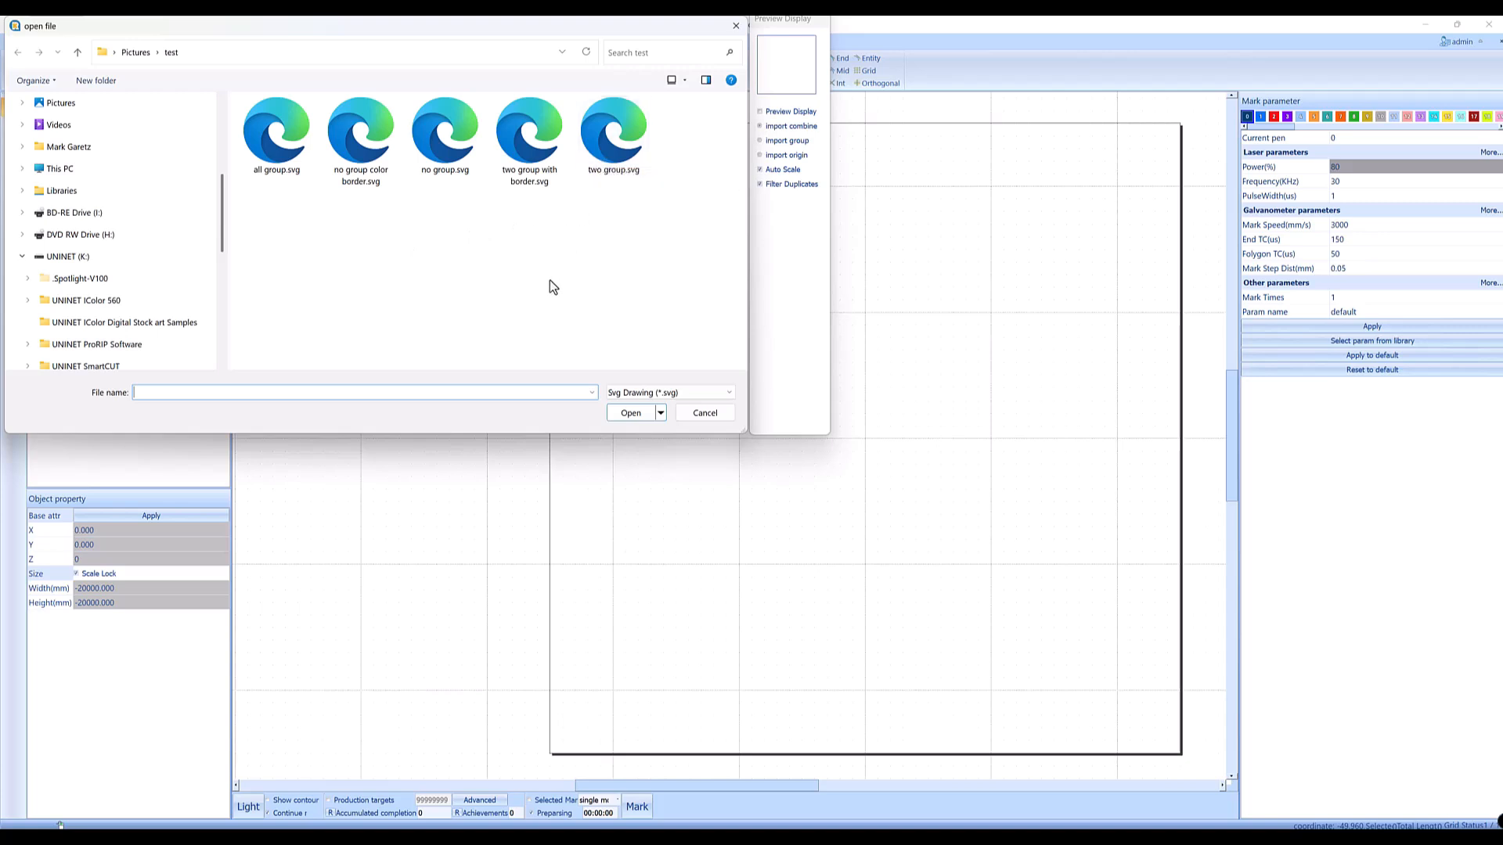
{"action": "left_click", "coordinate": [620, 169]}
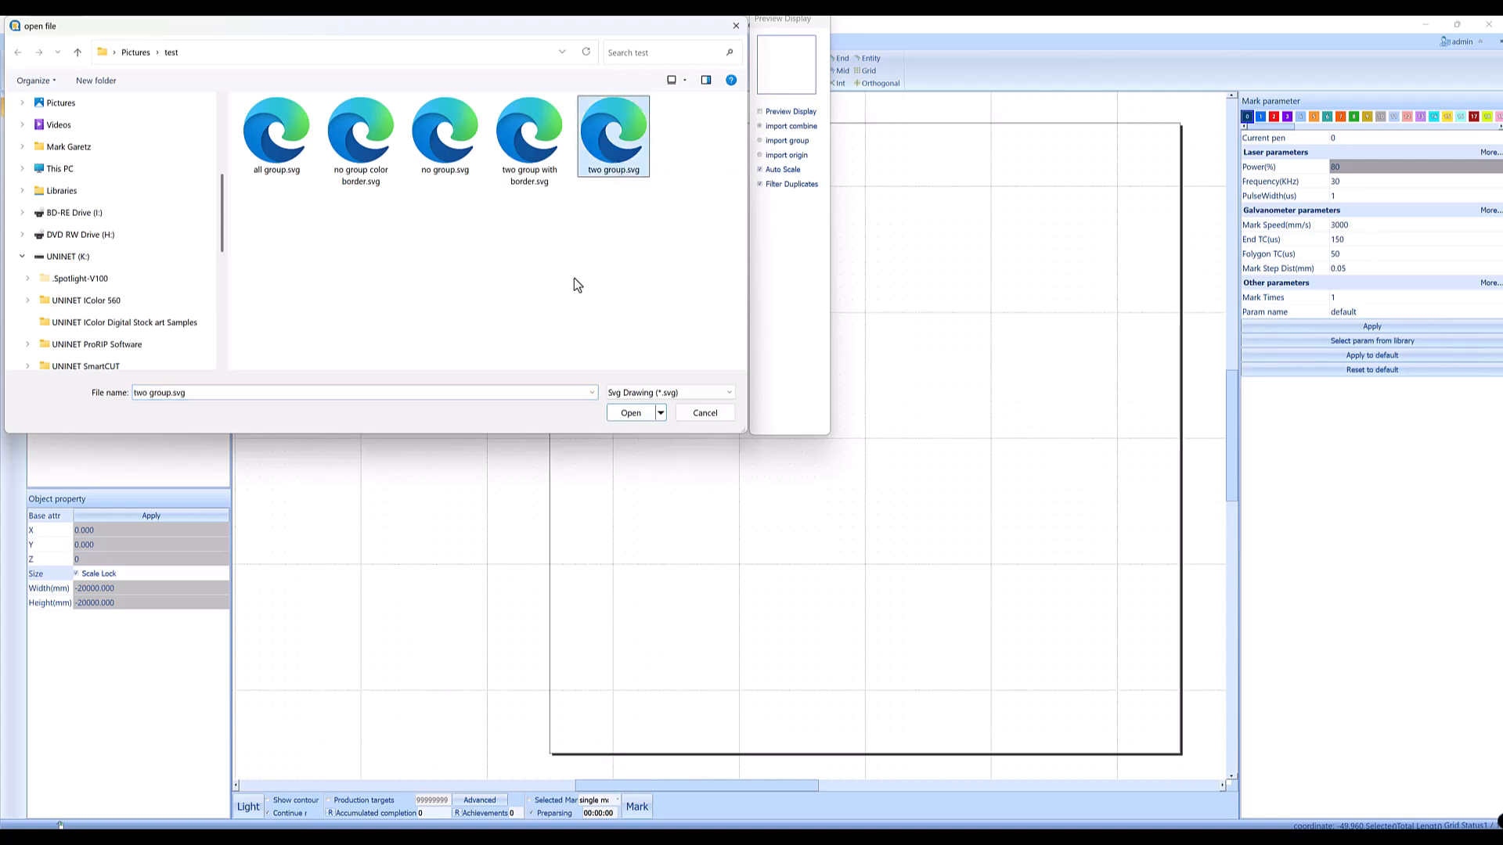
{"action": "left_click", "coordinate": [629, 413]}
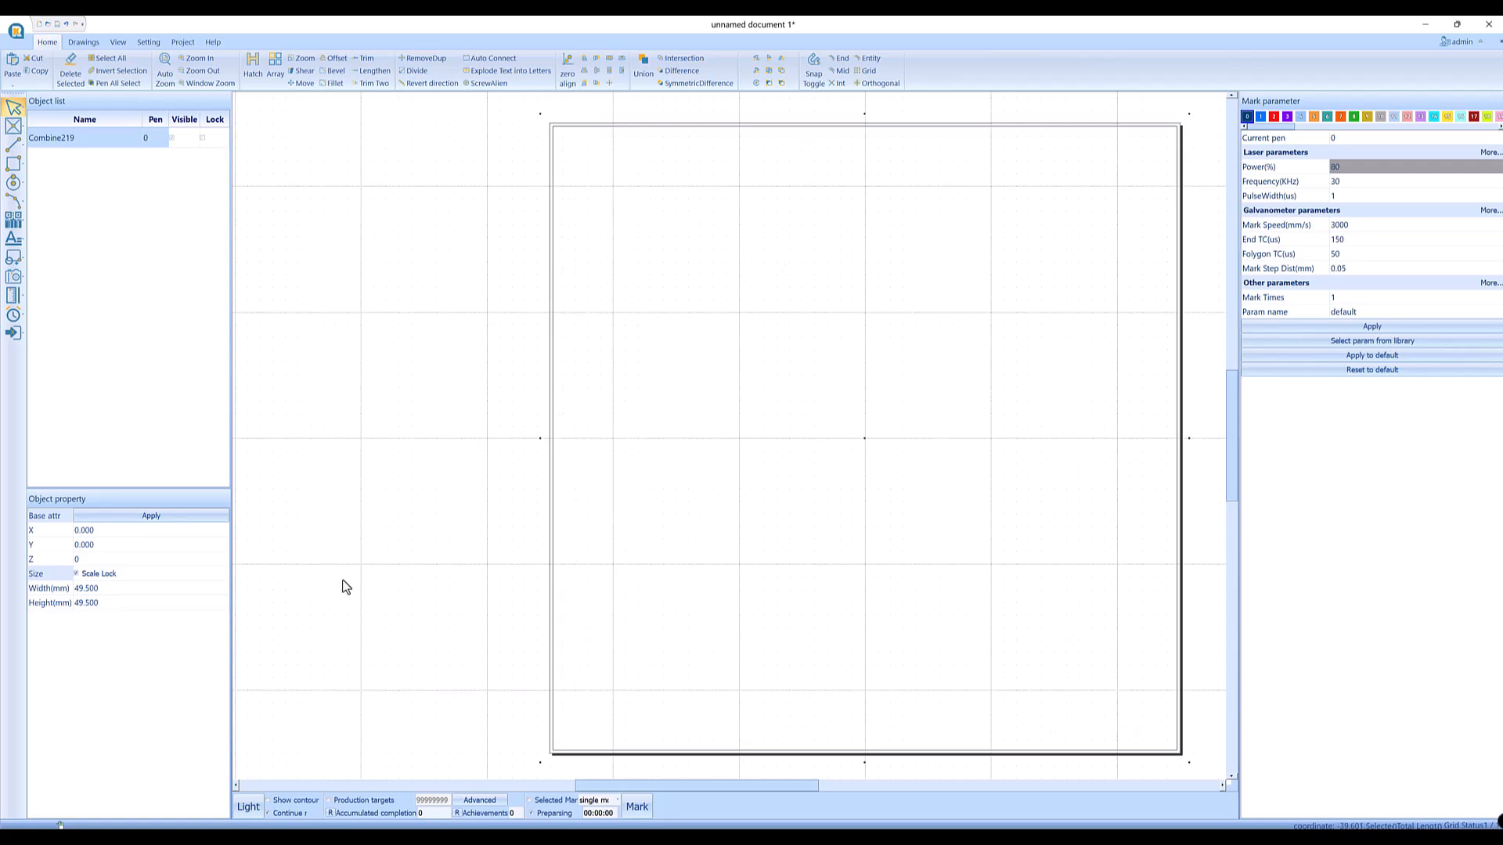
{"action": "left_click", "coordinate": [107, 591]}
{"action": "key", "text": "Delete"}
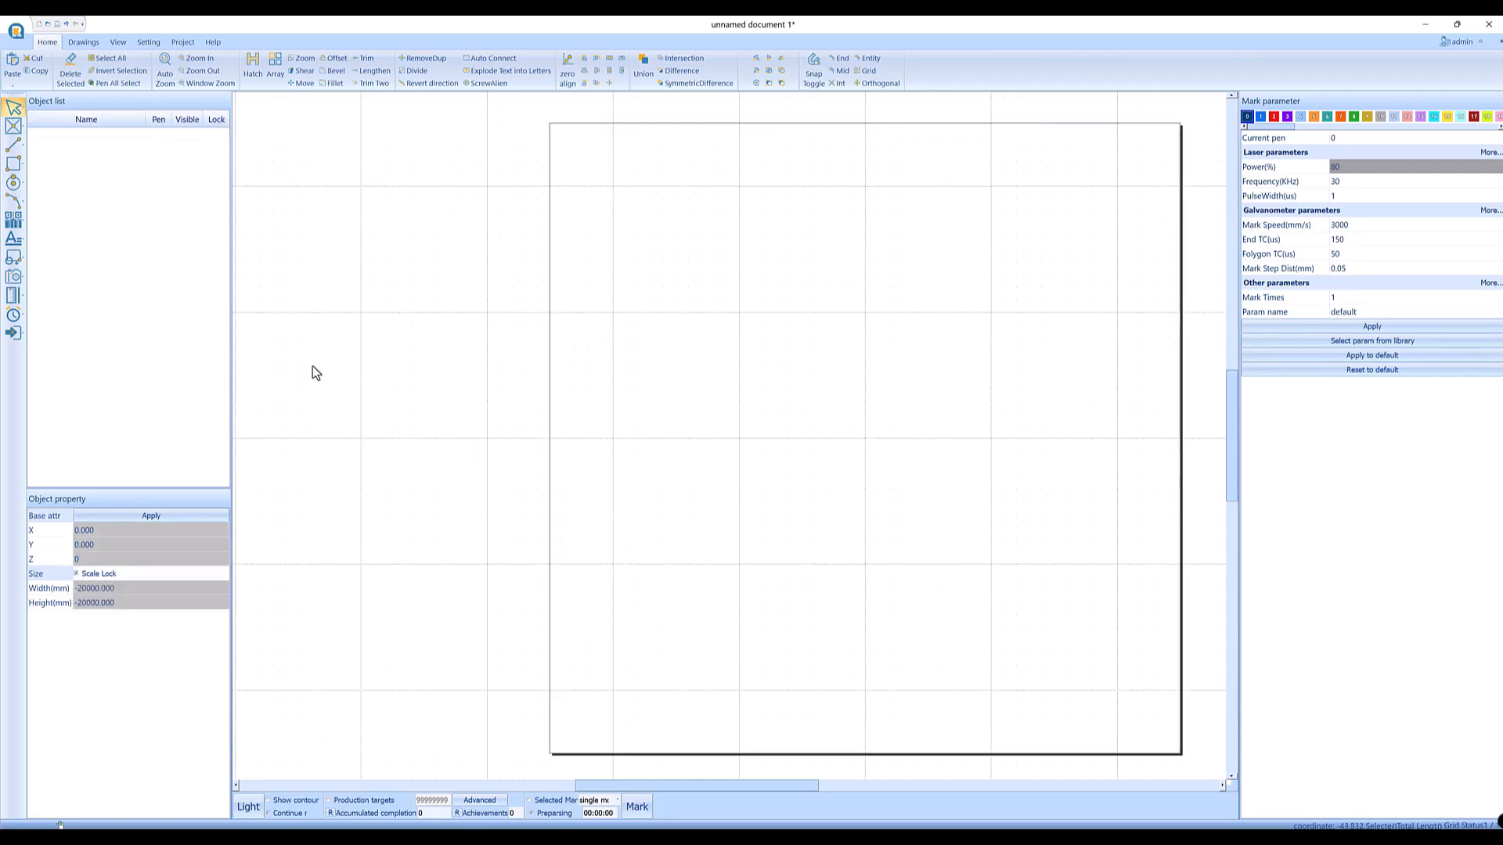
Import two group.svg with Auto Scale turned off and place it near the upper-left corner of the work area.
{"action": "left_click", "coordinate": [14, 257]}
{"action": "scroll", "coordinate": [202, 232], "scroll_direction": "down", "scroll_amount": 2}
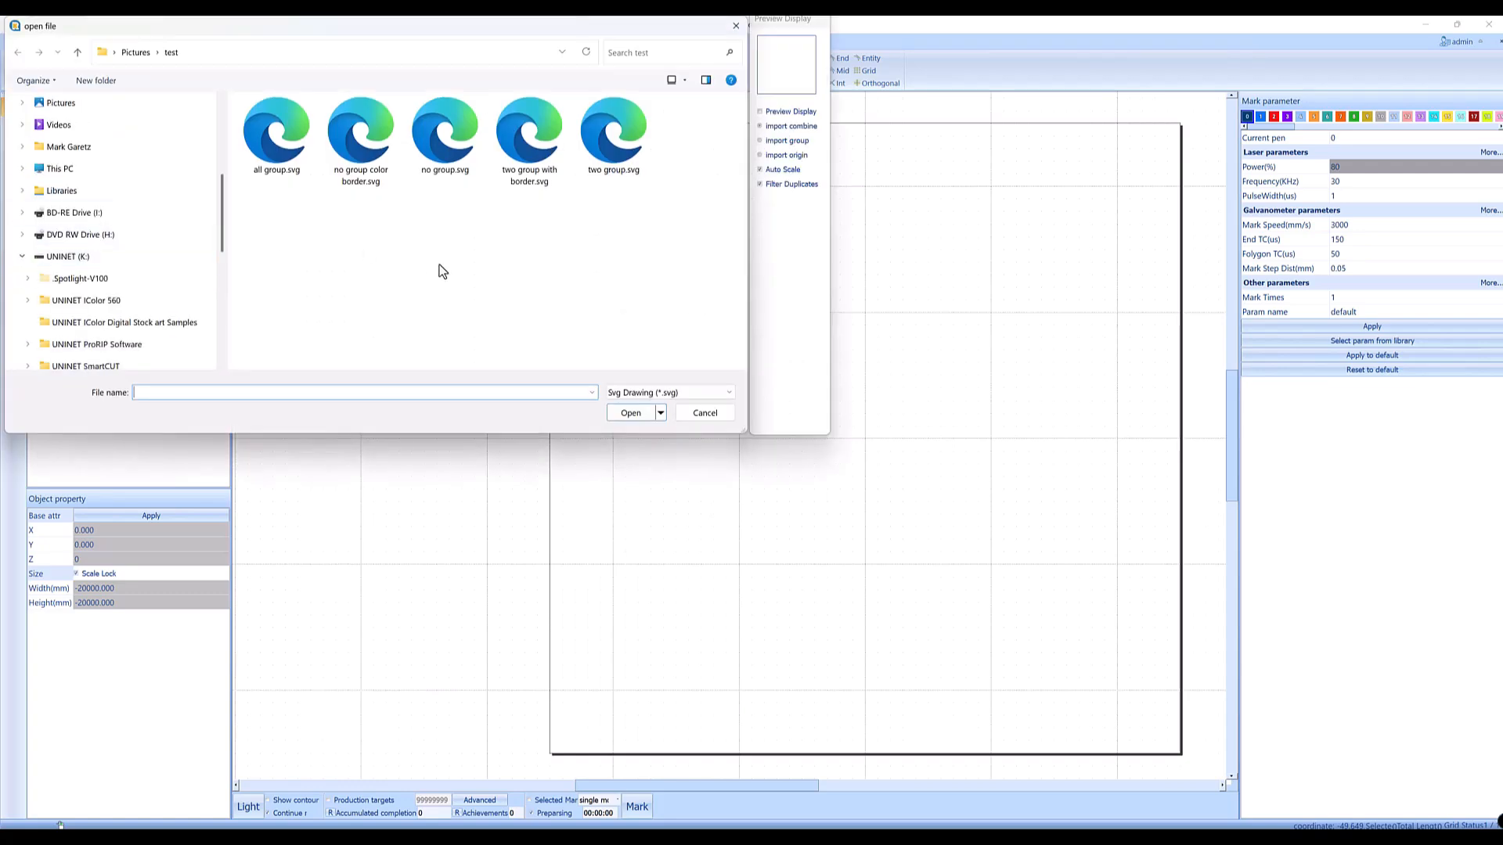
{"action": "left_click", "coordinate": [783, 174]}
{"action": "left_click", "coordinate": [782, 170]}
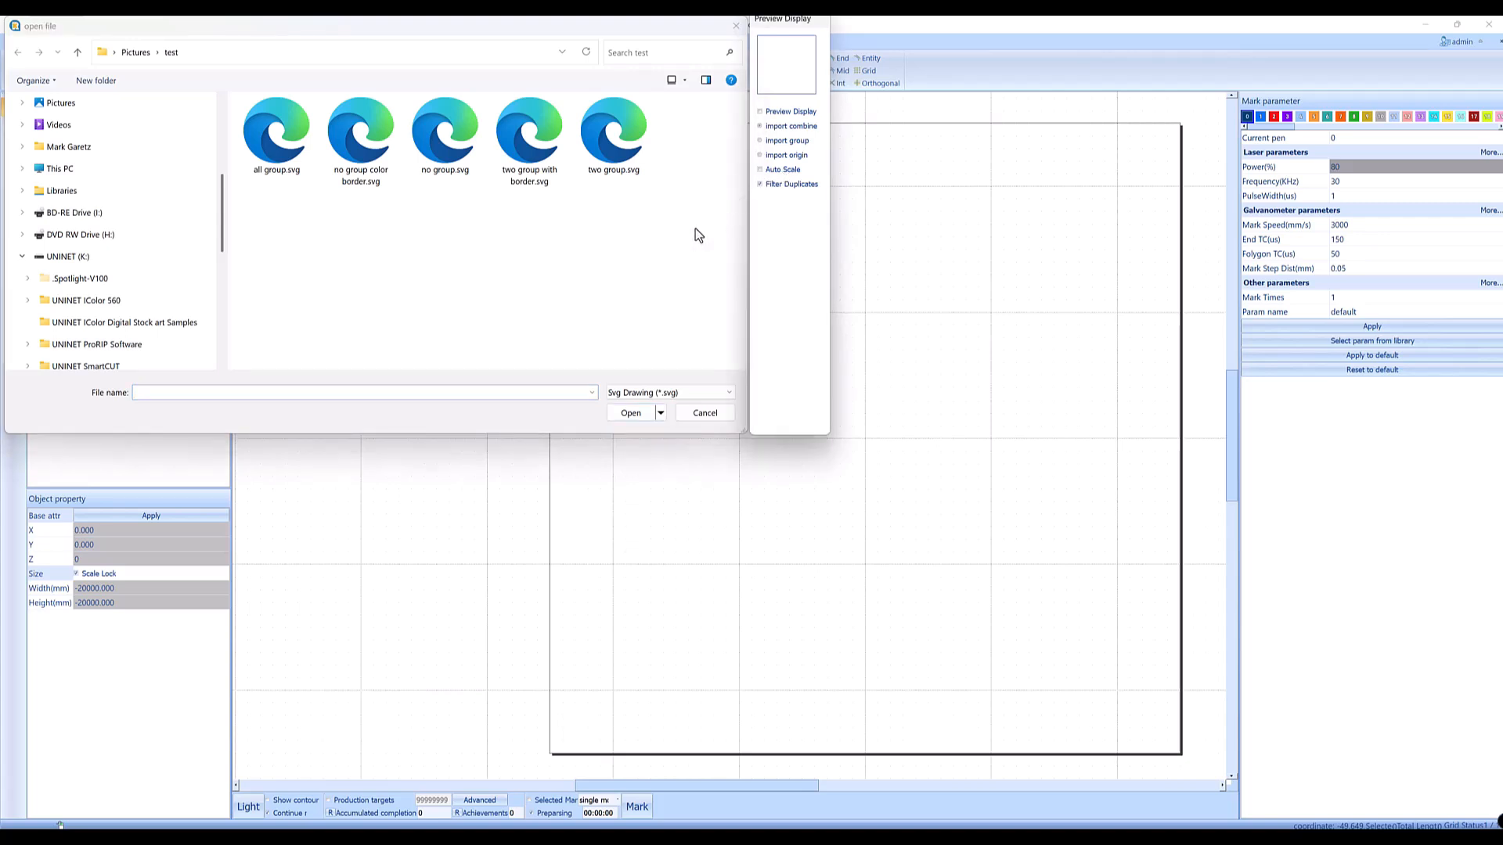
{"action": "left_click", "coordinate": [618, 162]}
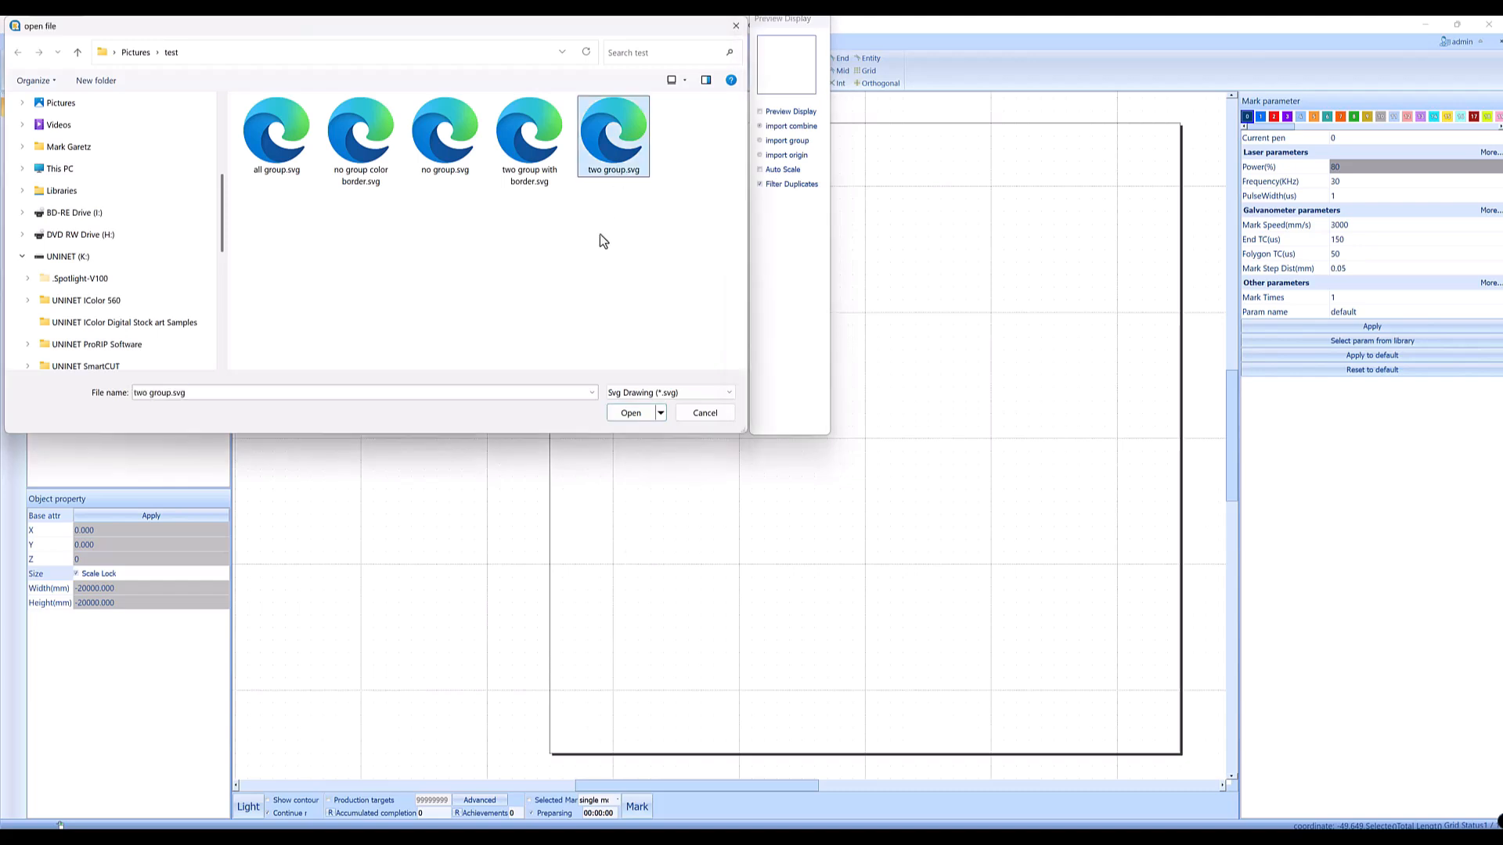
{"action": "left_click", "coordinate": [630, 415]}
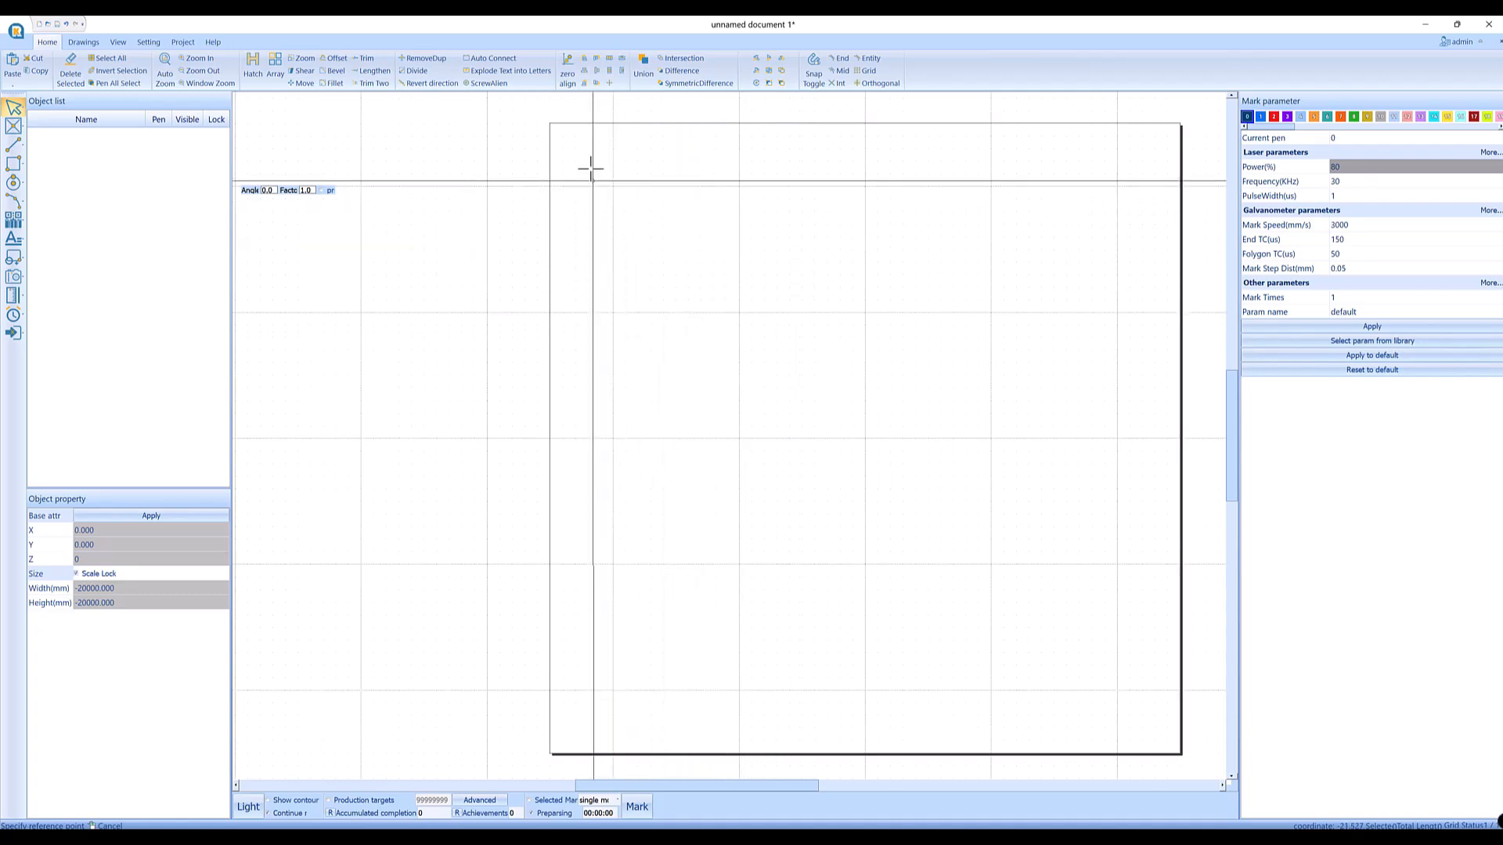
{"action": "left_click", "coordinate": [564, 133]}
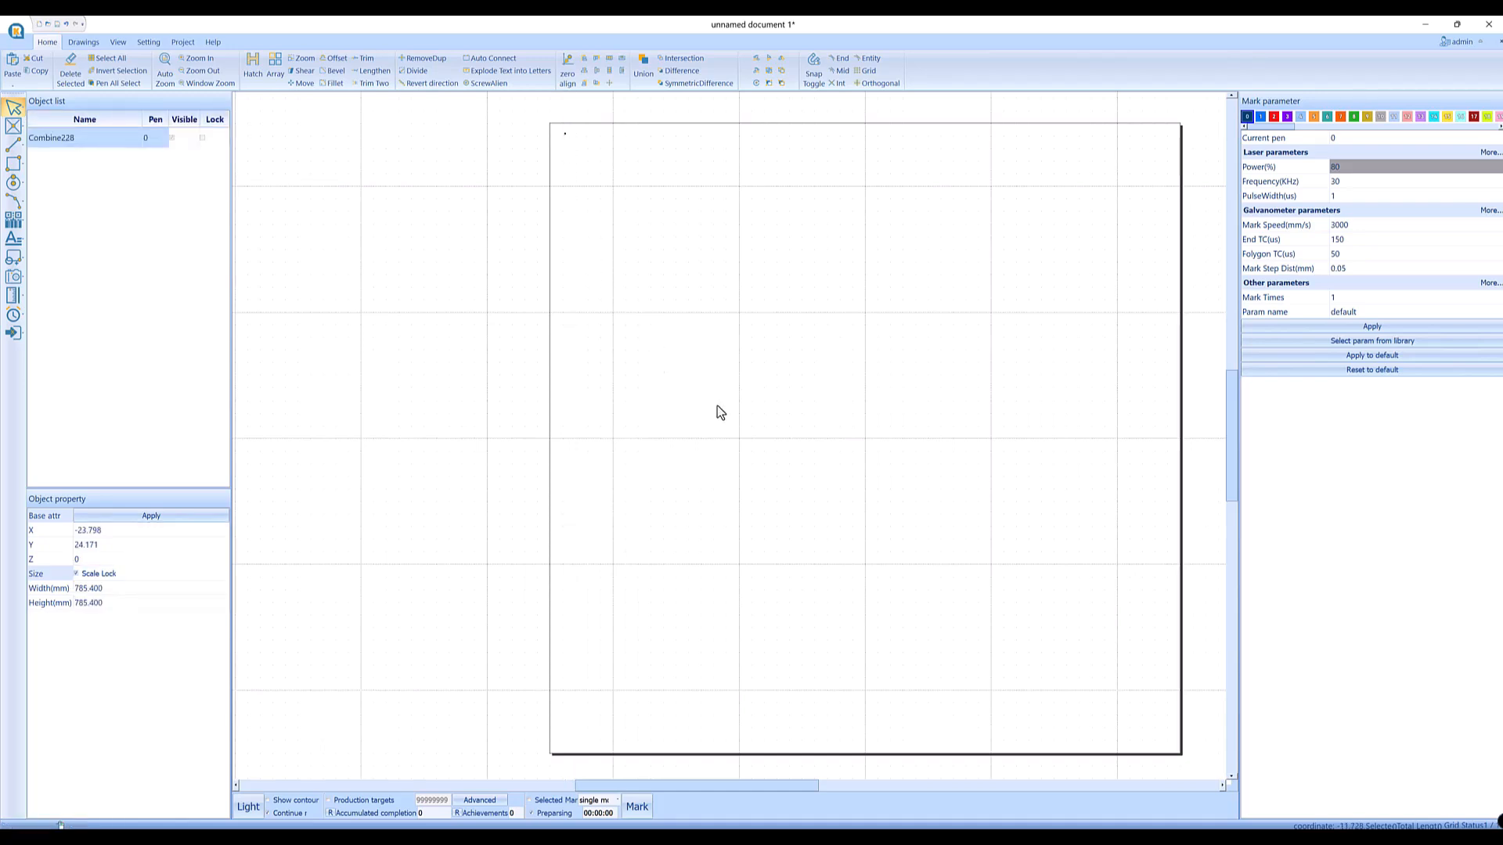
Delete the oversized unscaled frame that extends beyond the work area.
{"action": "scroll", "coordinate": [718, 405], "scroll_direction": "down", "scroll_amount": 4}
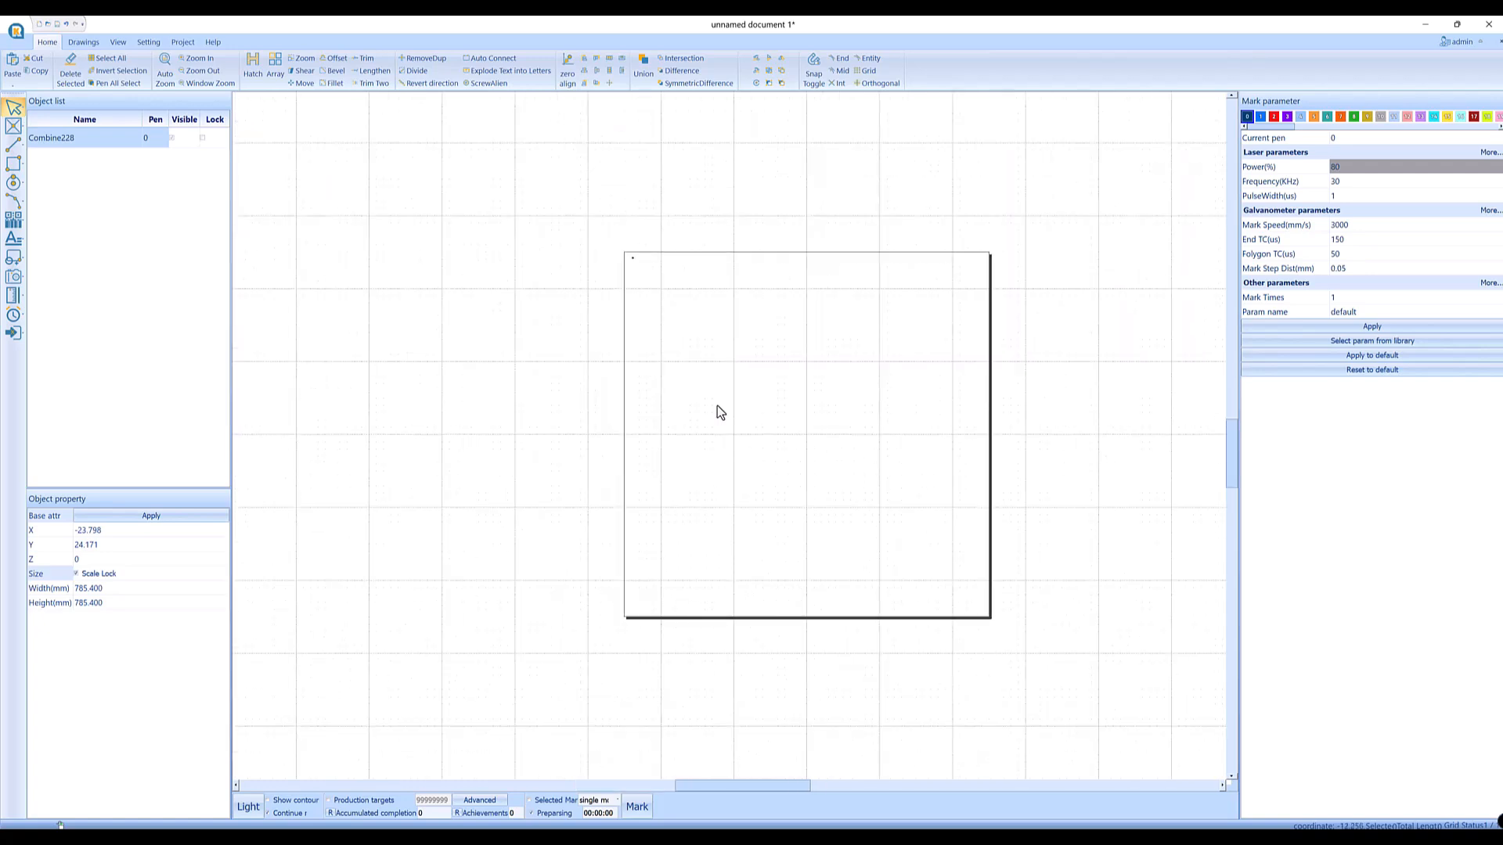
{"action": "scroll", "coordinate": [717, 407], "scroll_direction": "down", "scroll_amount": 4}
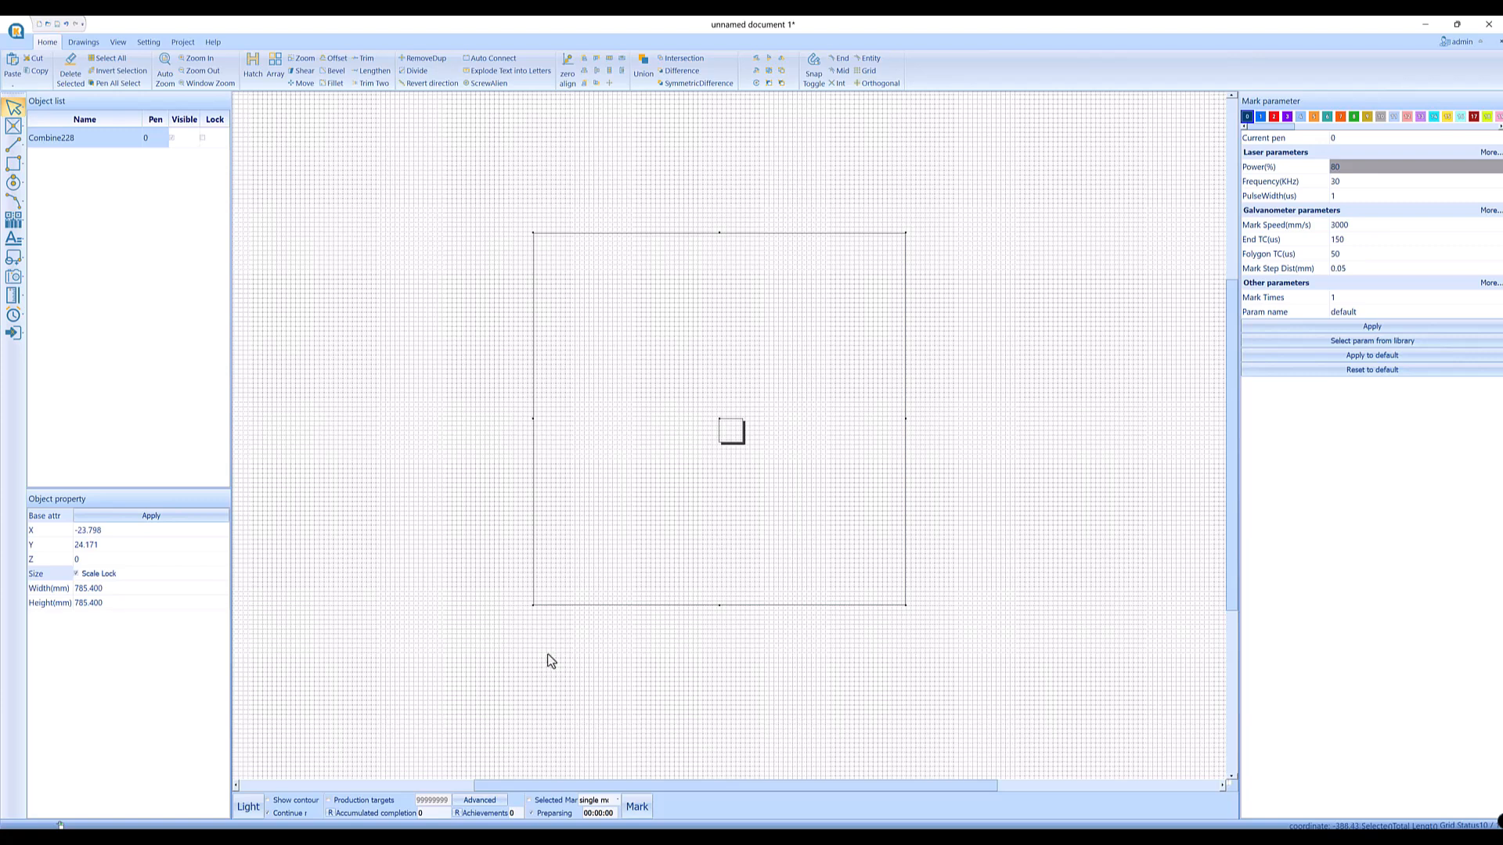
{"action": "key", "text": "Delete"}
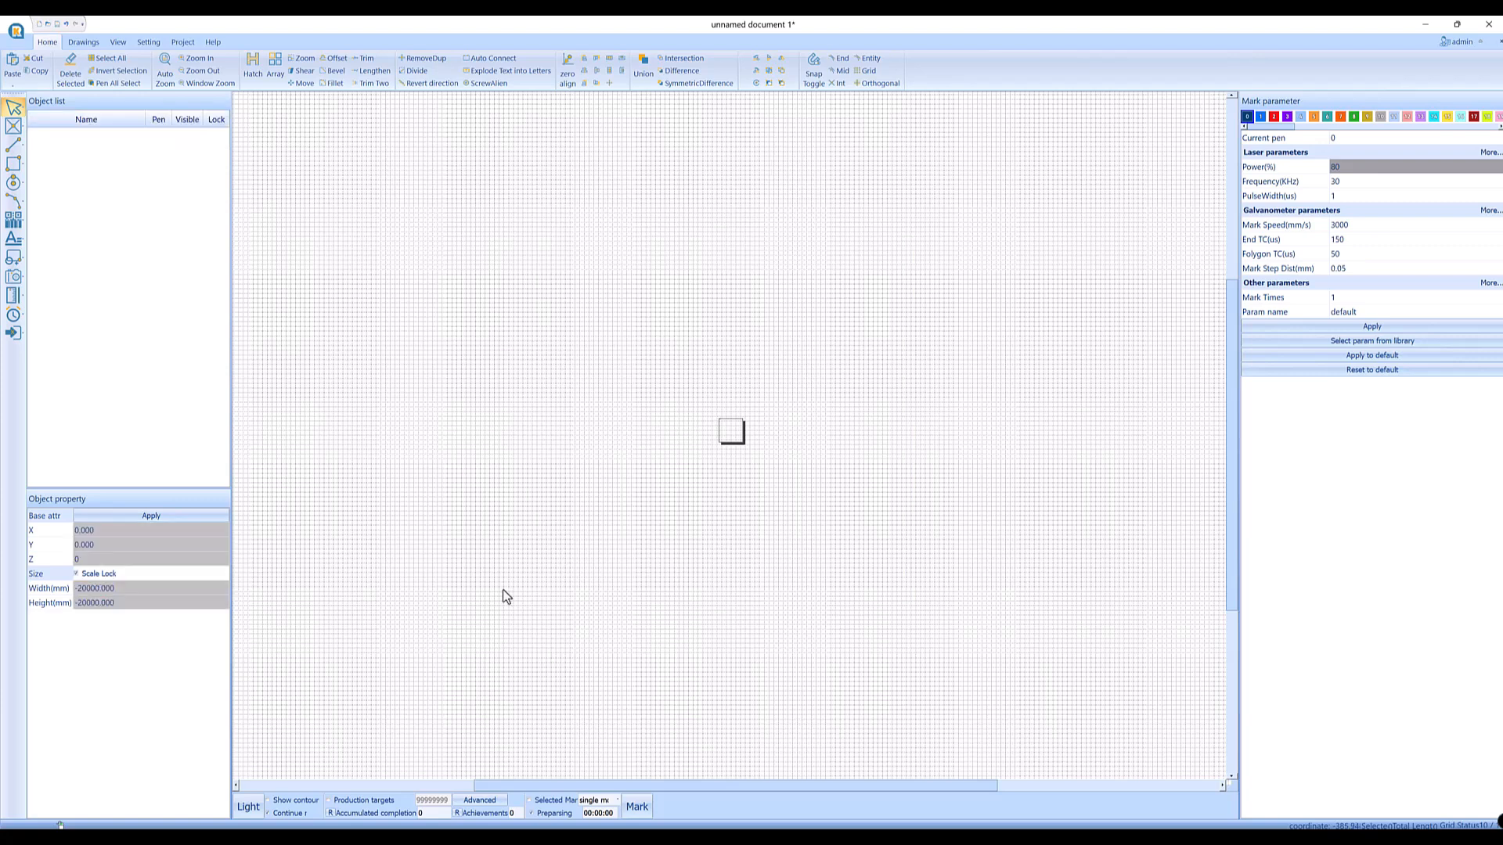
Import two group with border.svg with Auto Scale turned on.
{"action": "left_click", "coordinate": [165, 69]}
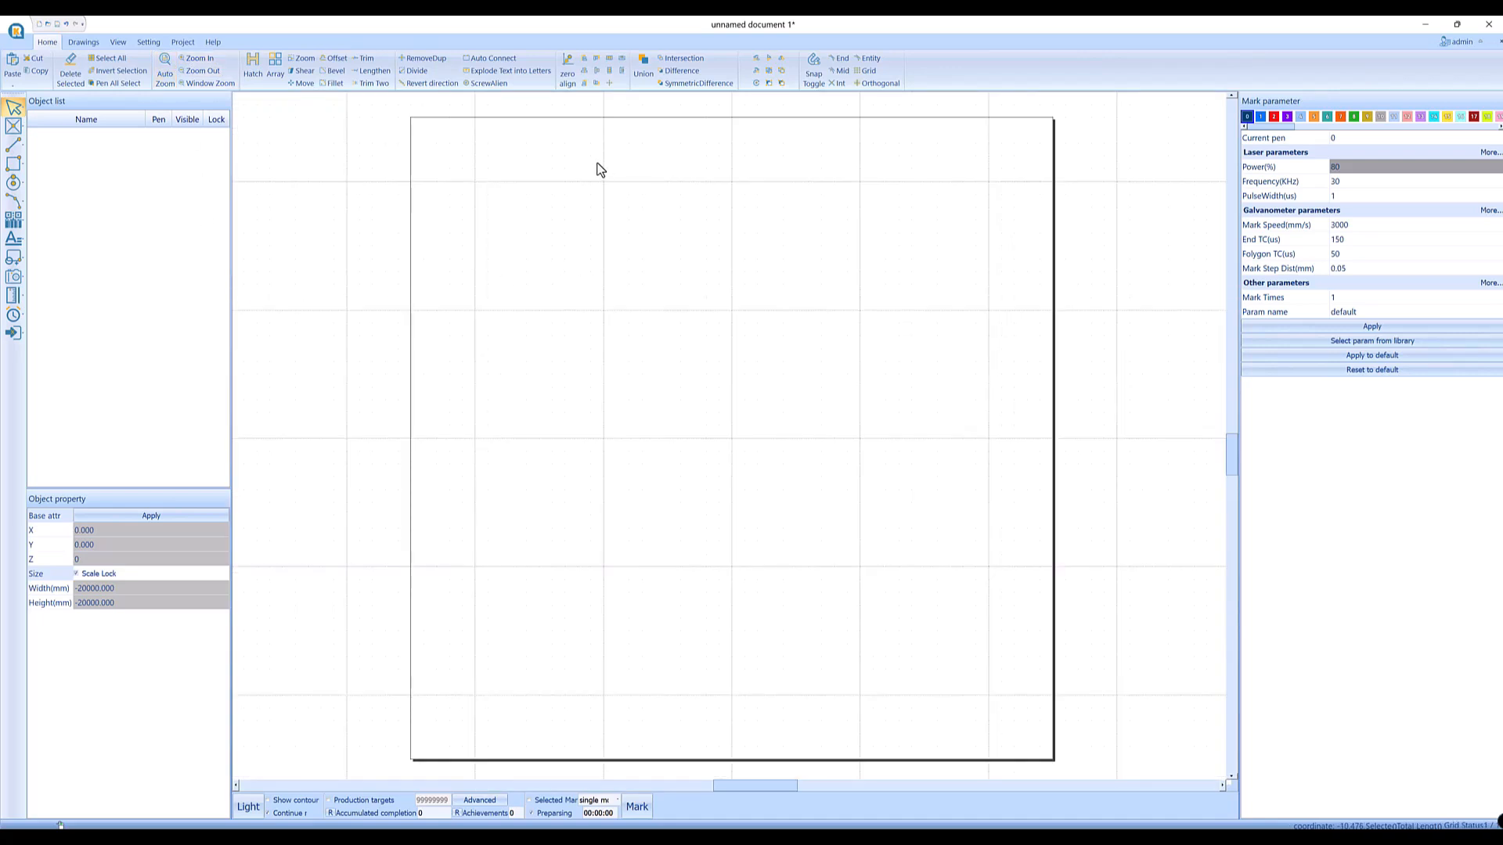
{"action": "left_click", "coordinate": [14, 256]}
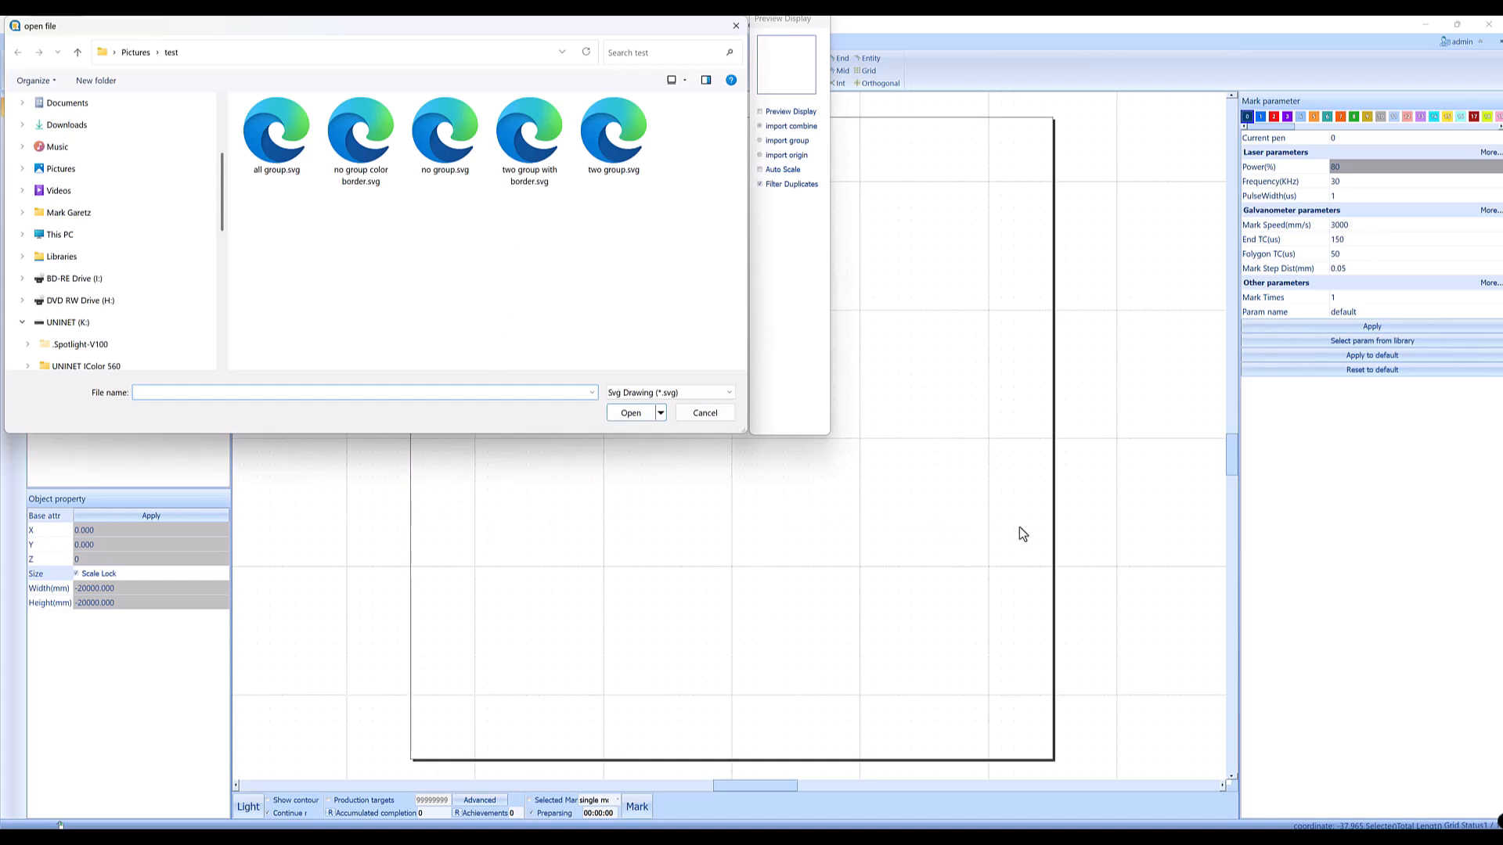
{"action": "left_click", "coordinate": [522, 166]}
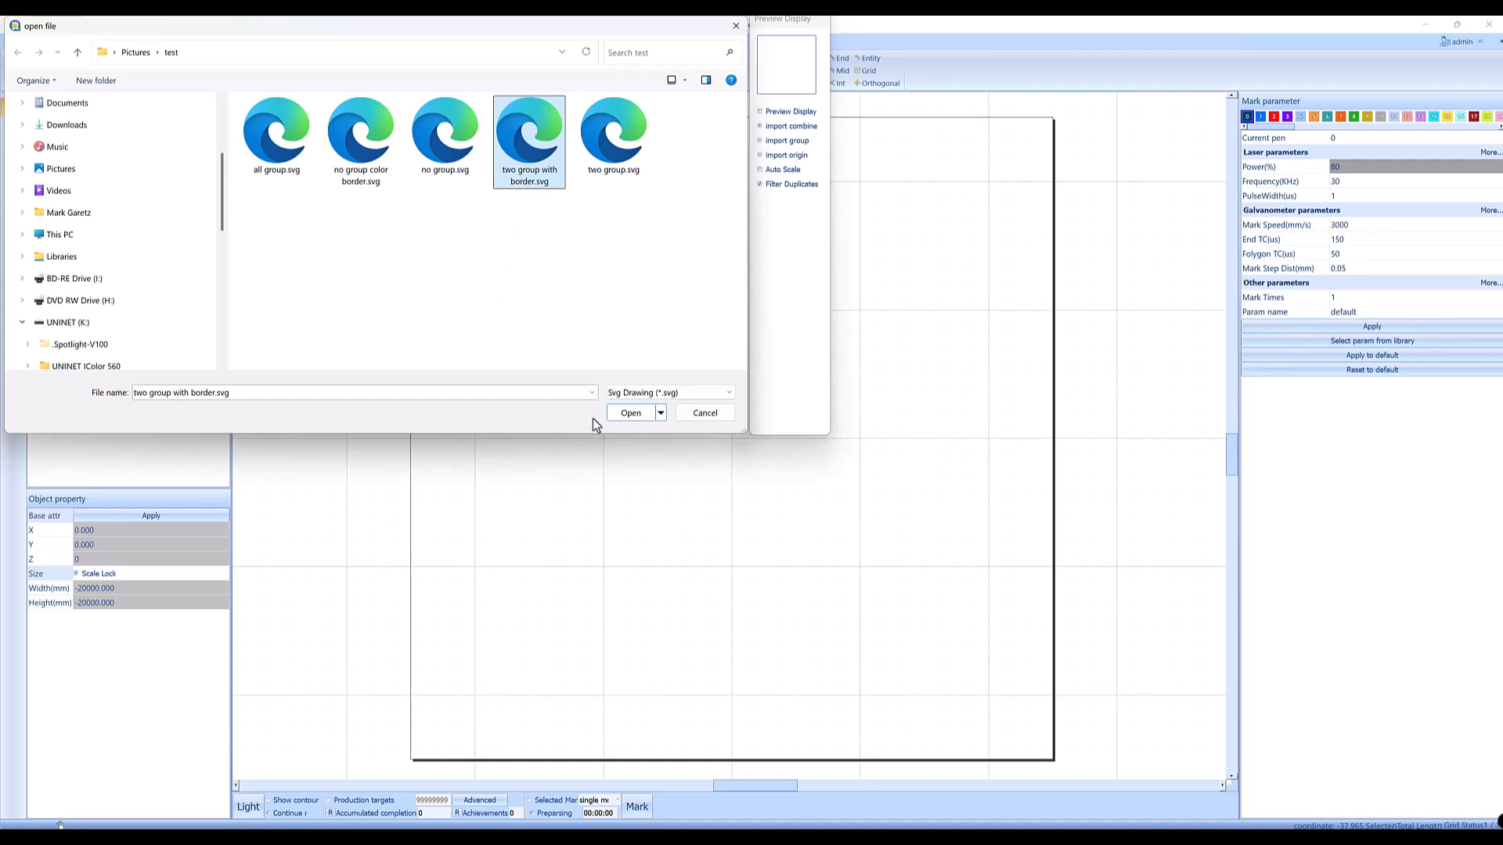
{"action": "left_click", "coordinate": [769, 169]}
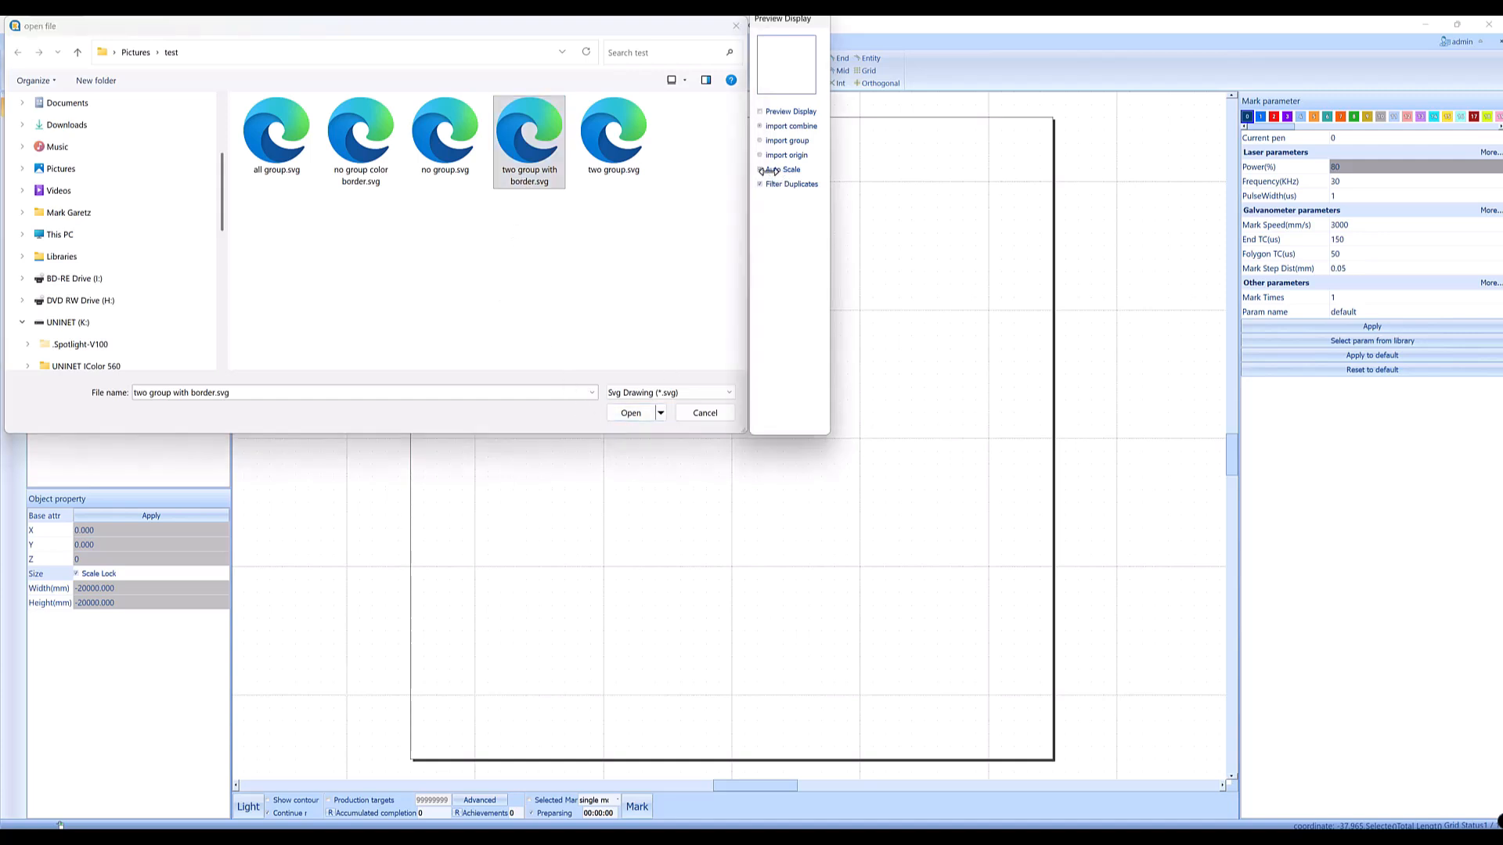
{"action": "left_click", "coordinate": [631, 414]}
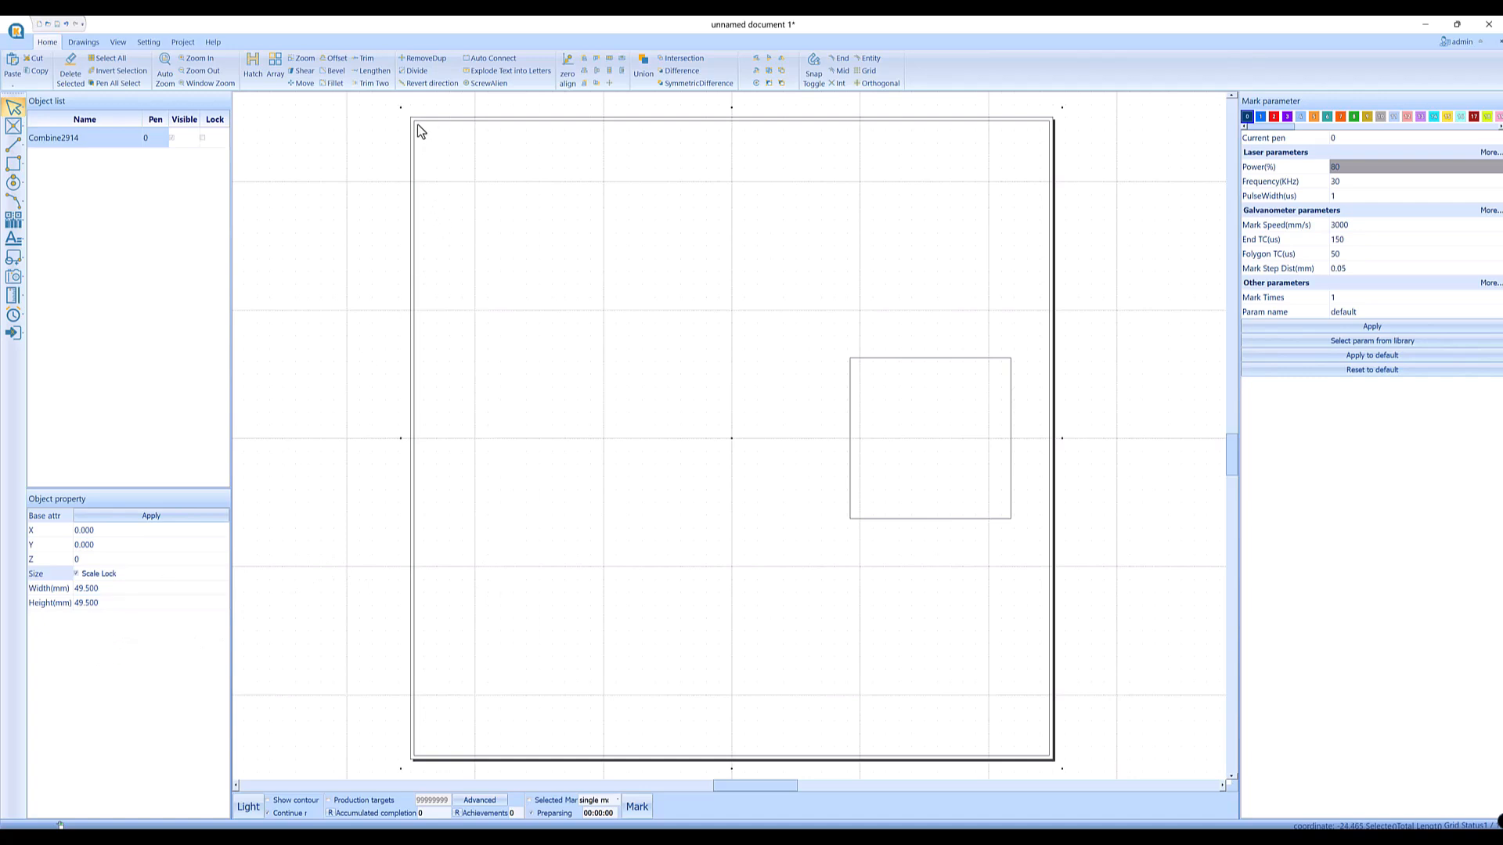
Set the imported drawing's width and height to 50 mm and break the combined object apart into separate polygons.
{"action": "left_click", "coordinate": [147, 588]}
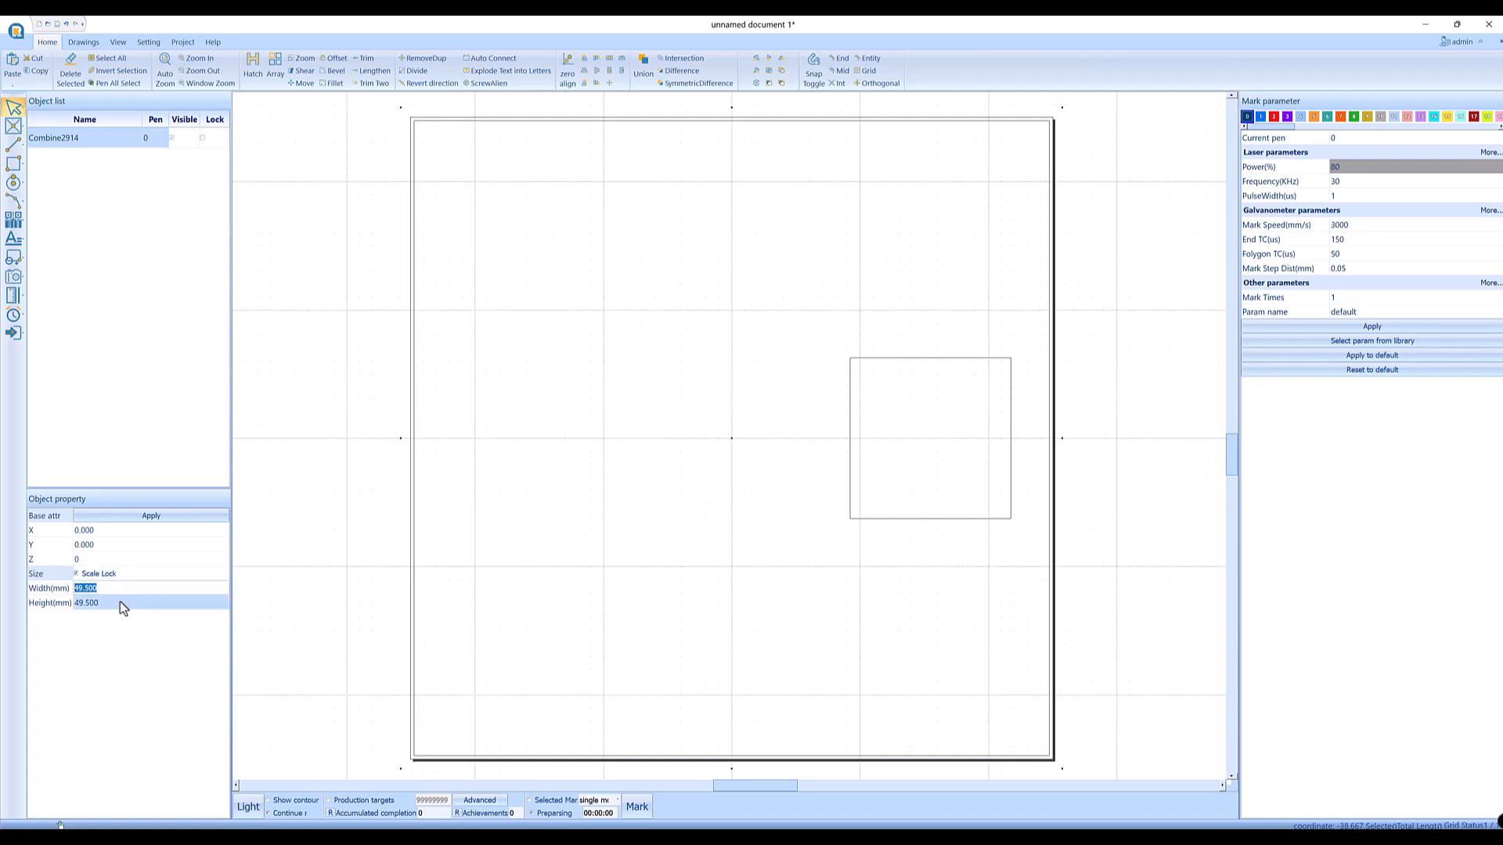
{"action": "key", "text": "Return"}
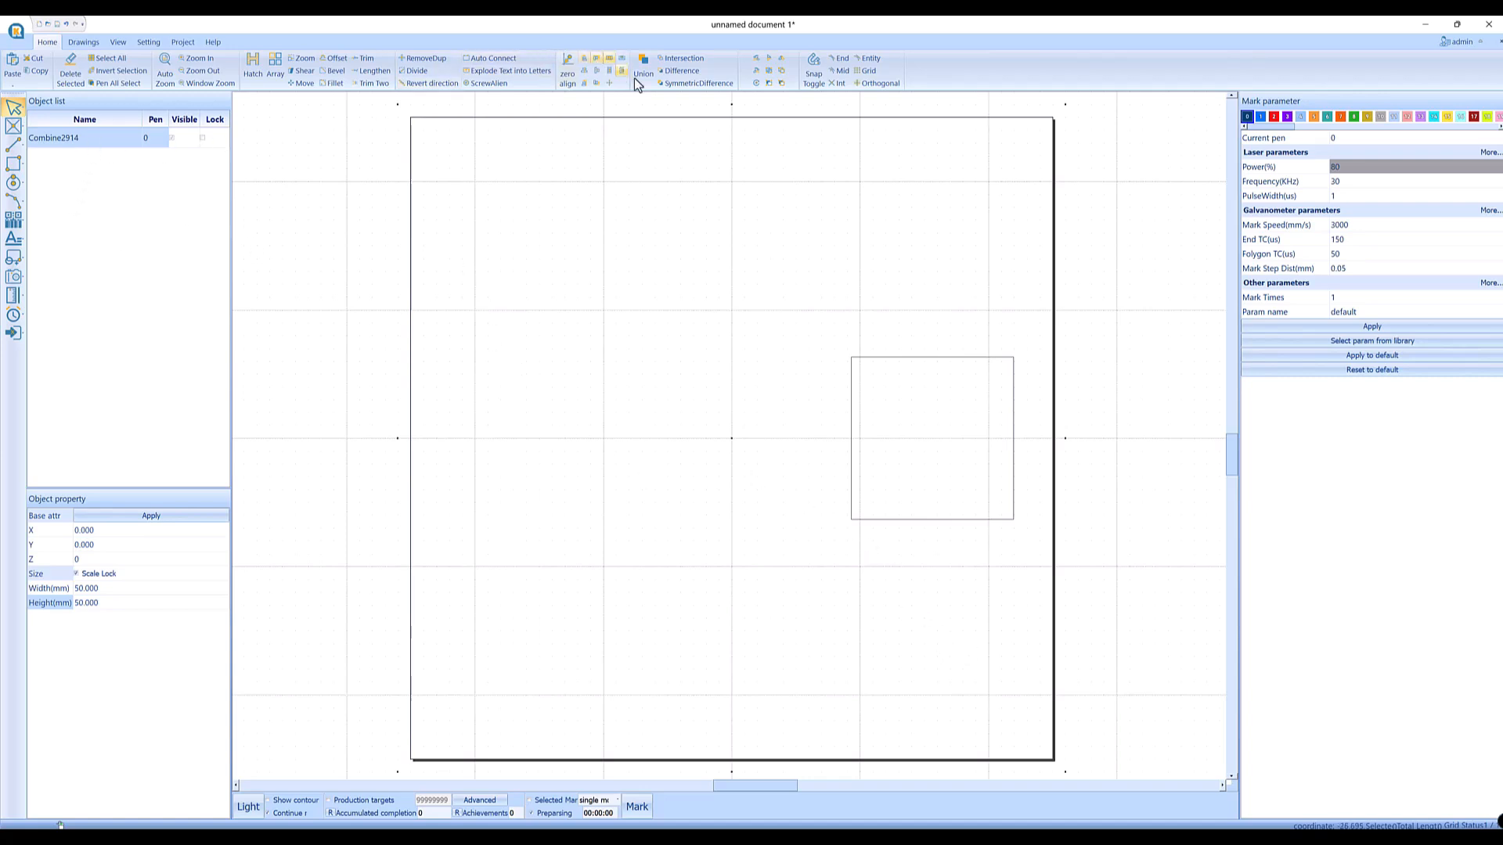
{"action": "left_click", "coordinate": [779, 74]}
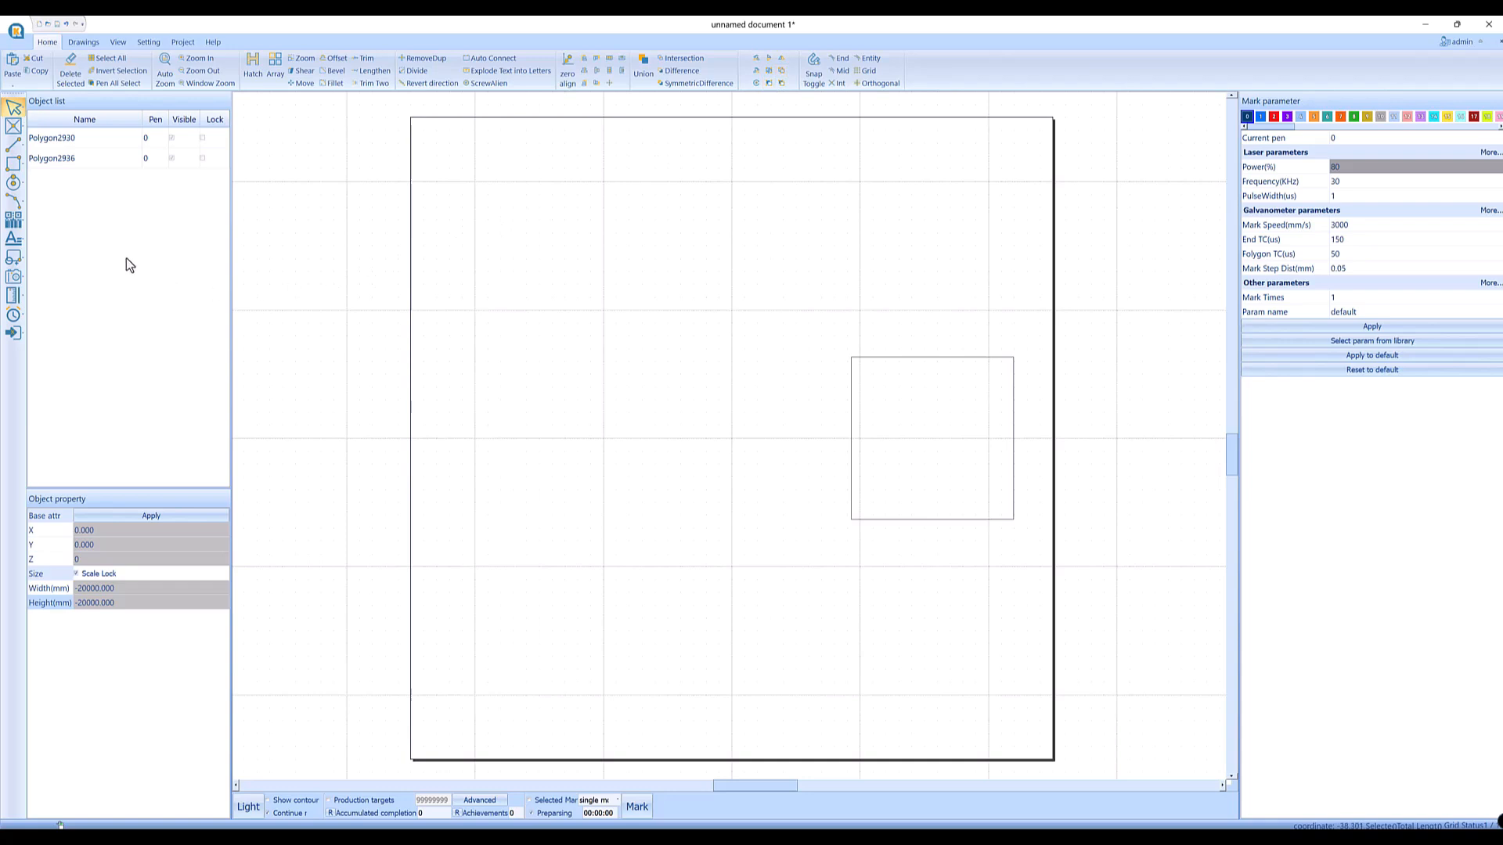
Delete the 50 mm outer border polygon while keeping the small square, and undo the deletion.
{"action": "left_click", "coordinate": [68, 165]}
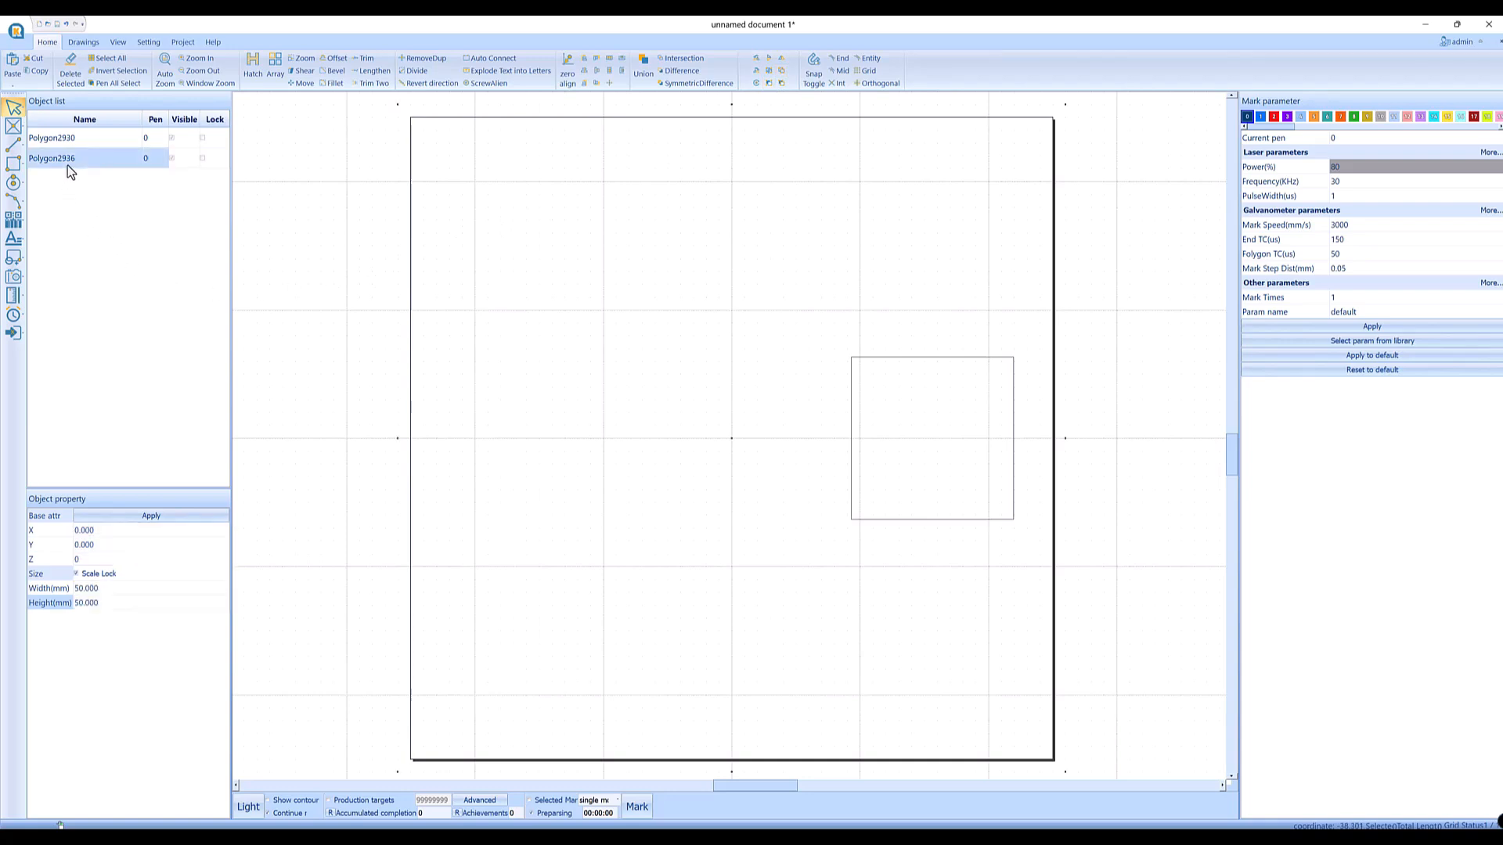
{"action": "left_click", "coordinate": [69, 144]}
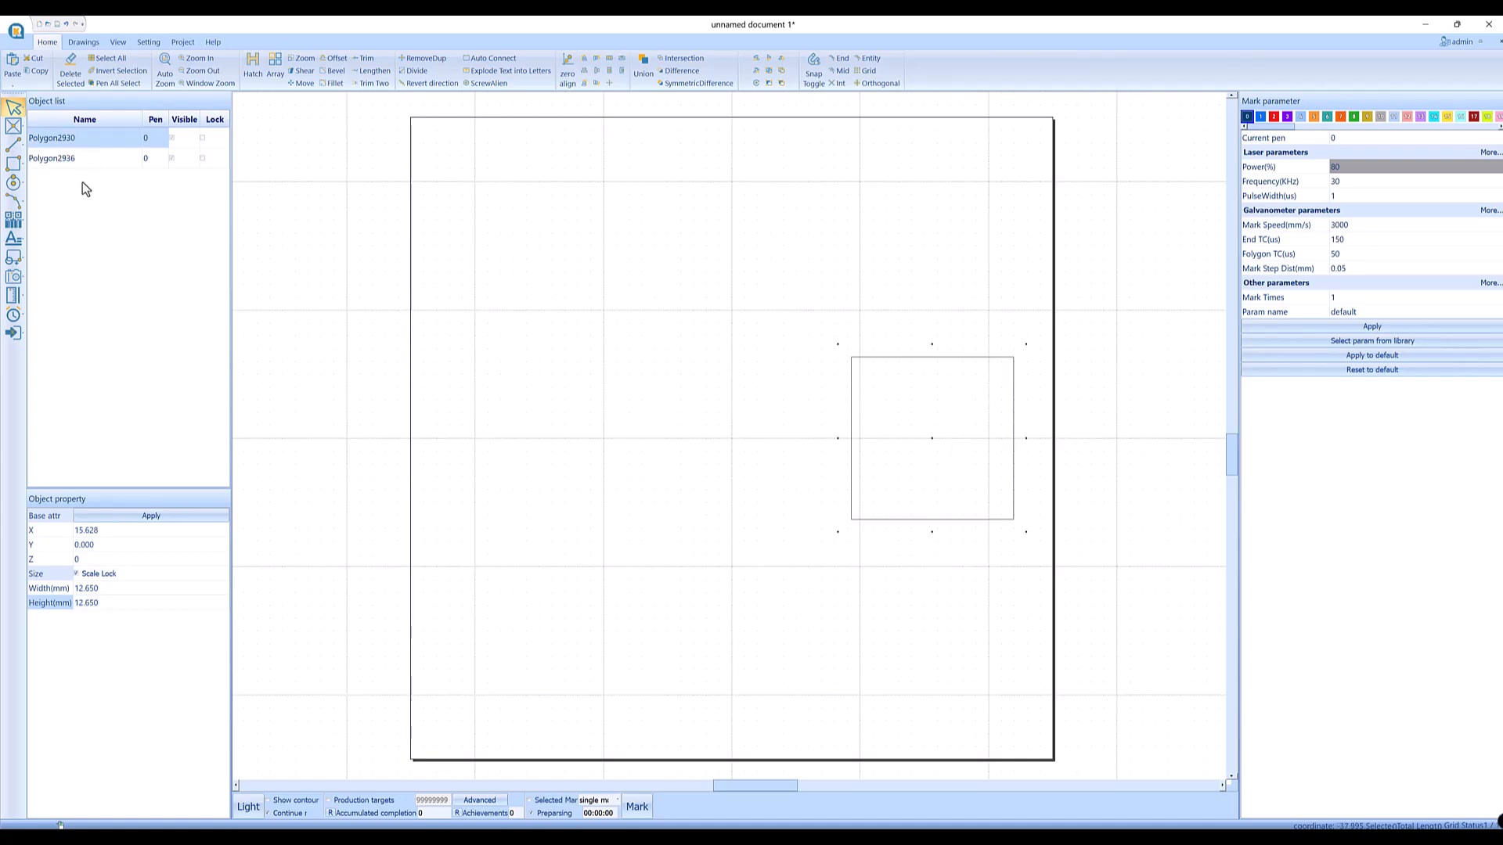
{"action": "left_click", "coordinate": [90, 161]}
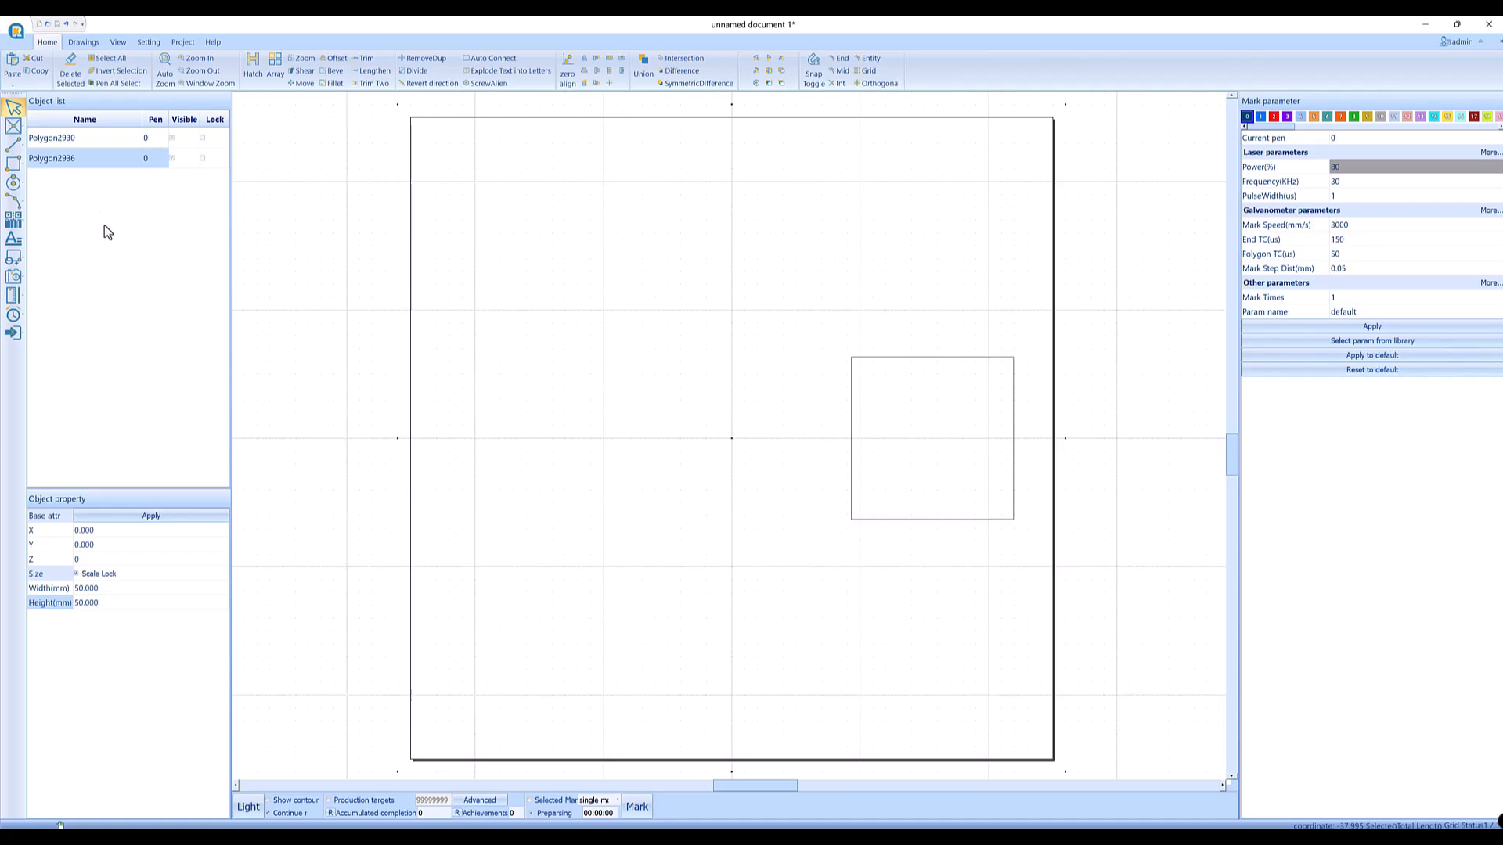
{"action": "key", "text": "Delete"}
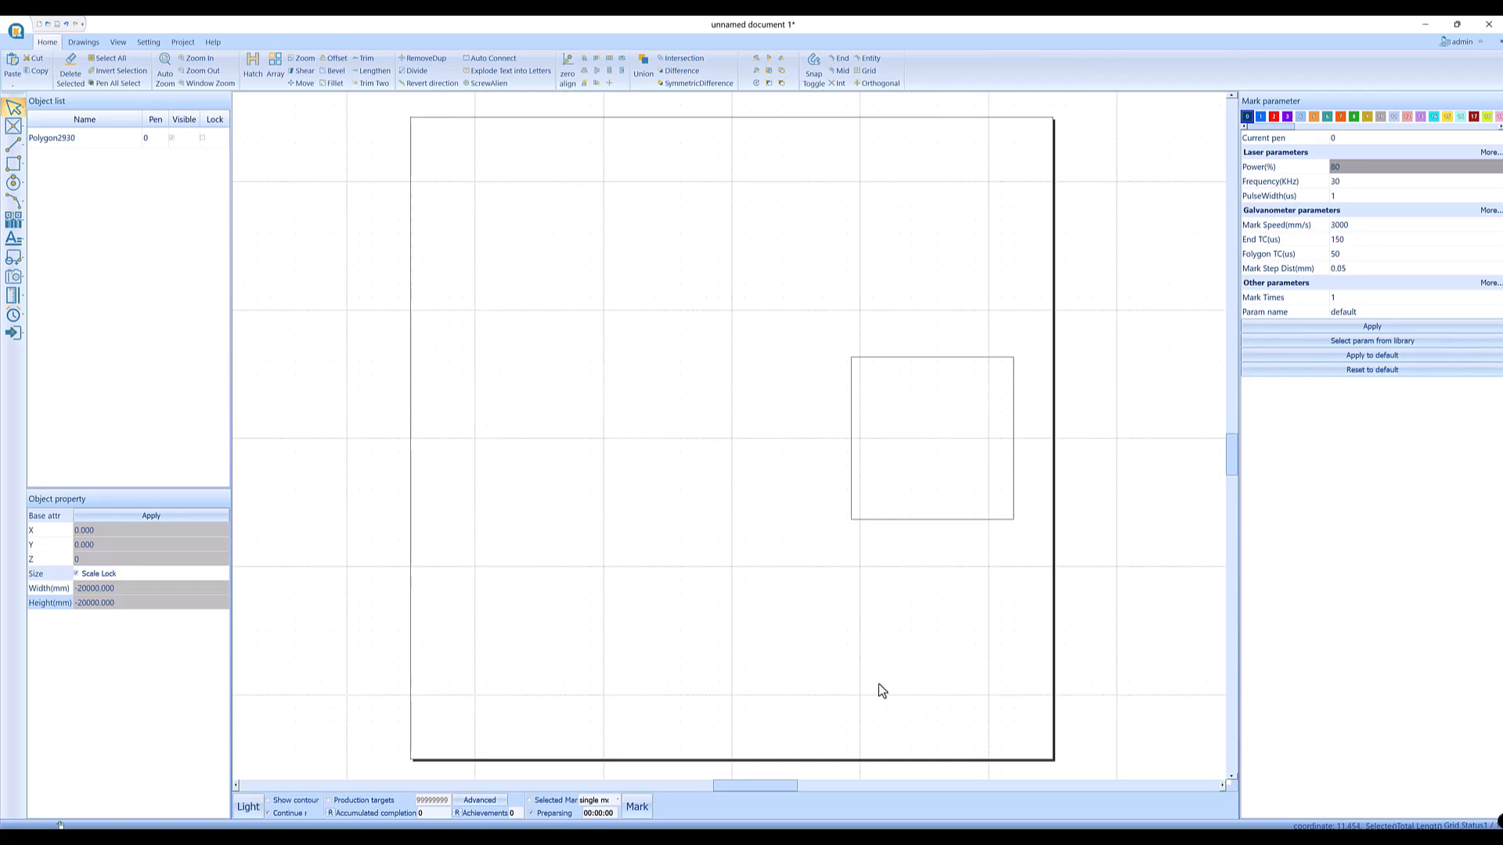
{"action": "key", "text": "ctrl+z"}
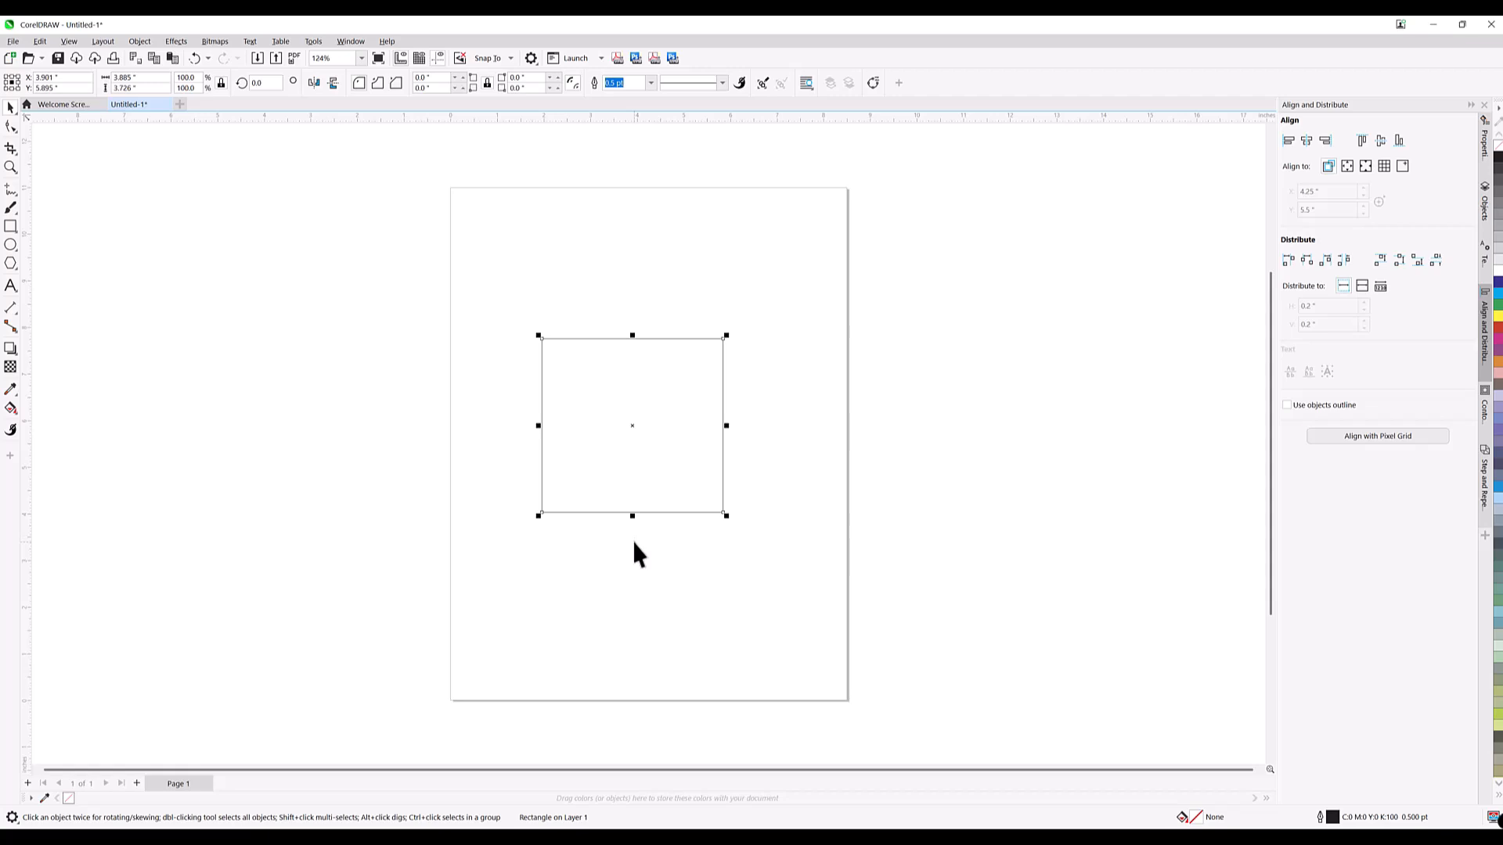
Switch to CorelDRAW and convert the selected rectangle on the page to curves.
{"action": "right_click", "coordinate": [590, 510]}
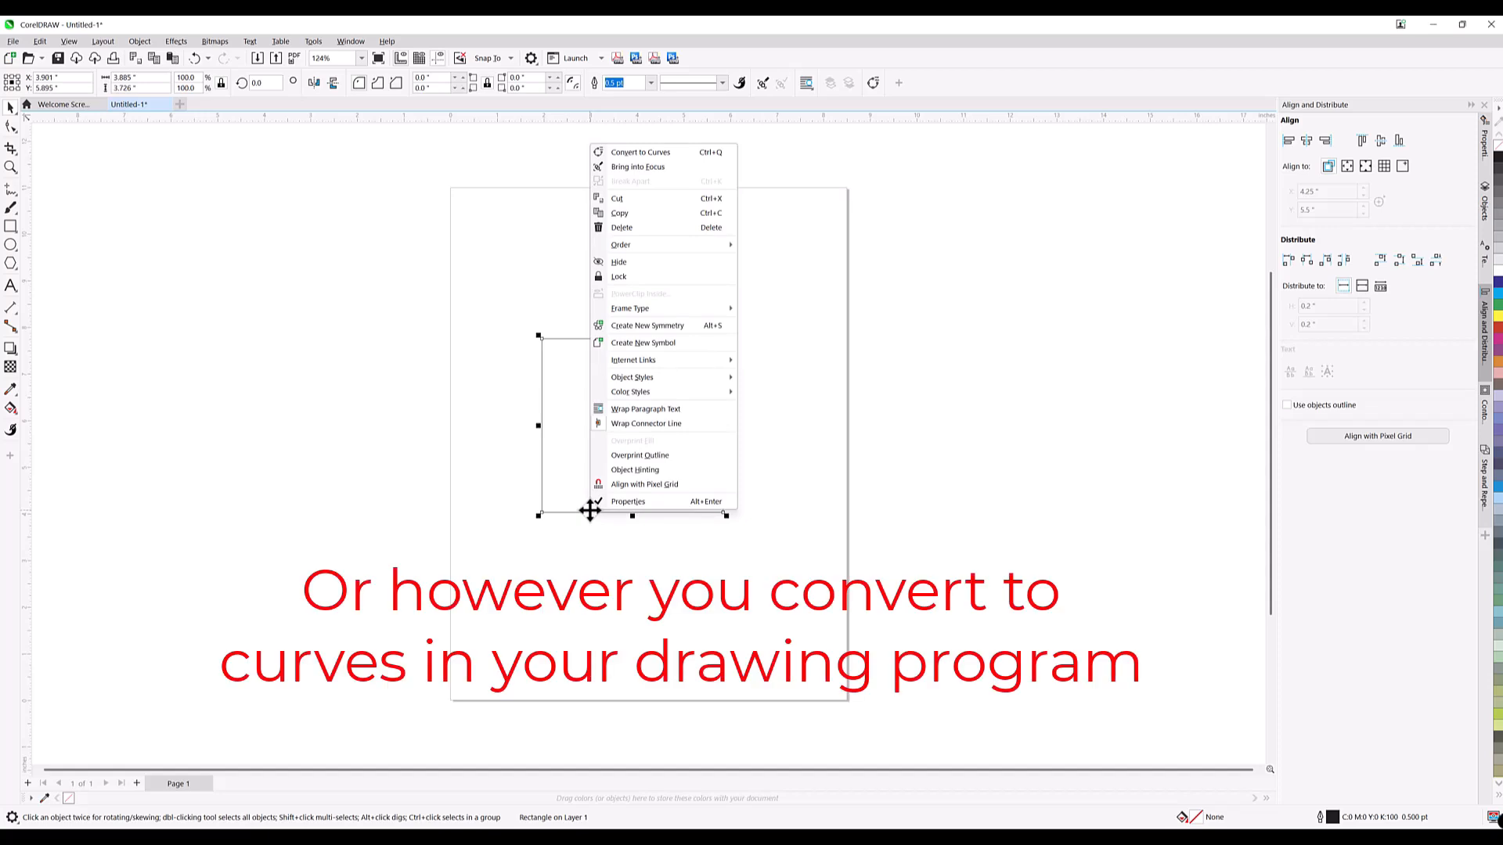
{"action": "left_click", "coordinate": [664, 152]}
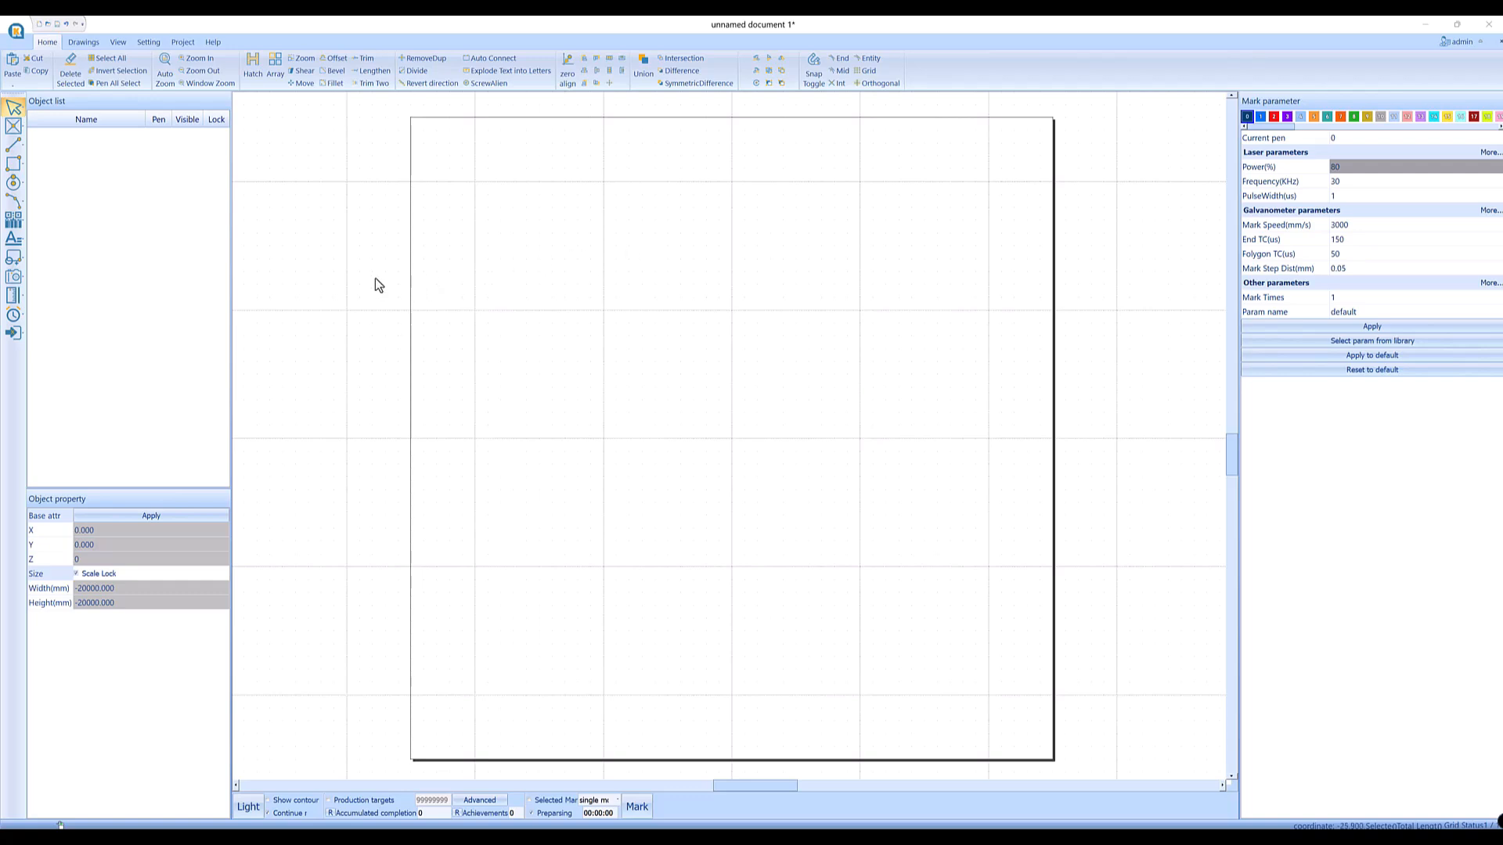
Draw a rectangle about 17.6 by 17.5 mm and a second one about 18.6 by 18.6 mm overlapping its lower-right corner.
{"action": "left_click", "coordinate": [13, 163]}
{"action": "left_click", "coordinate": [532, 240]}
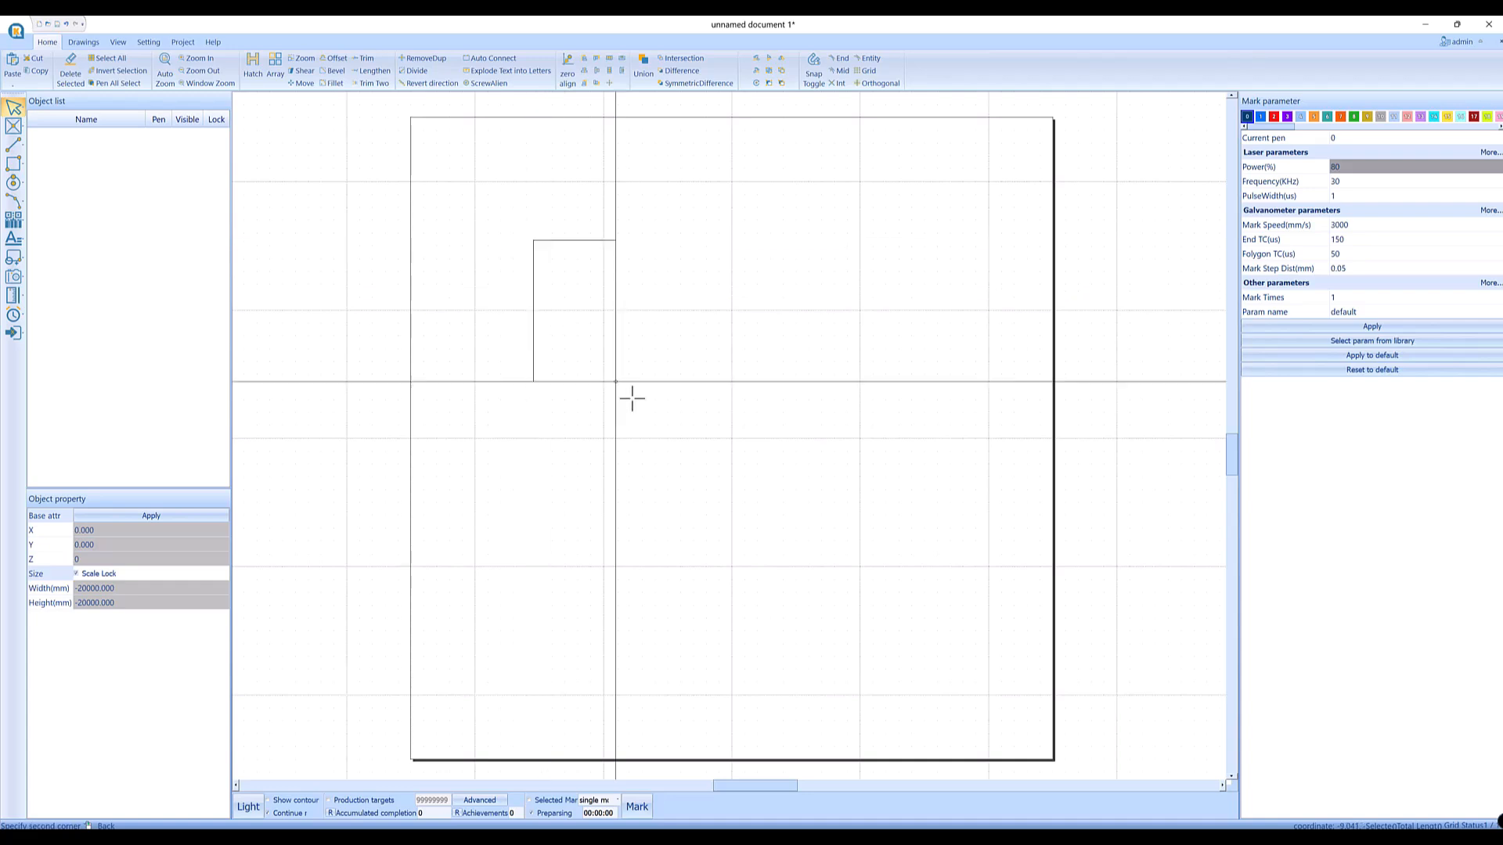
{"action": "left_click", "coordinate": [759, 465]}
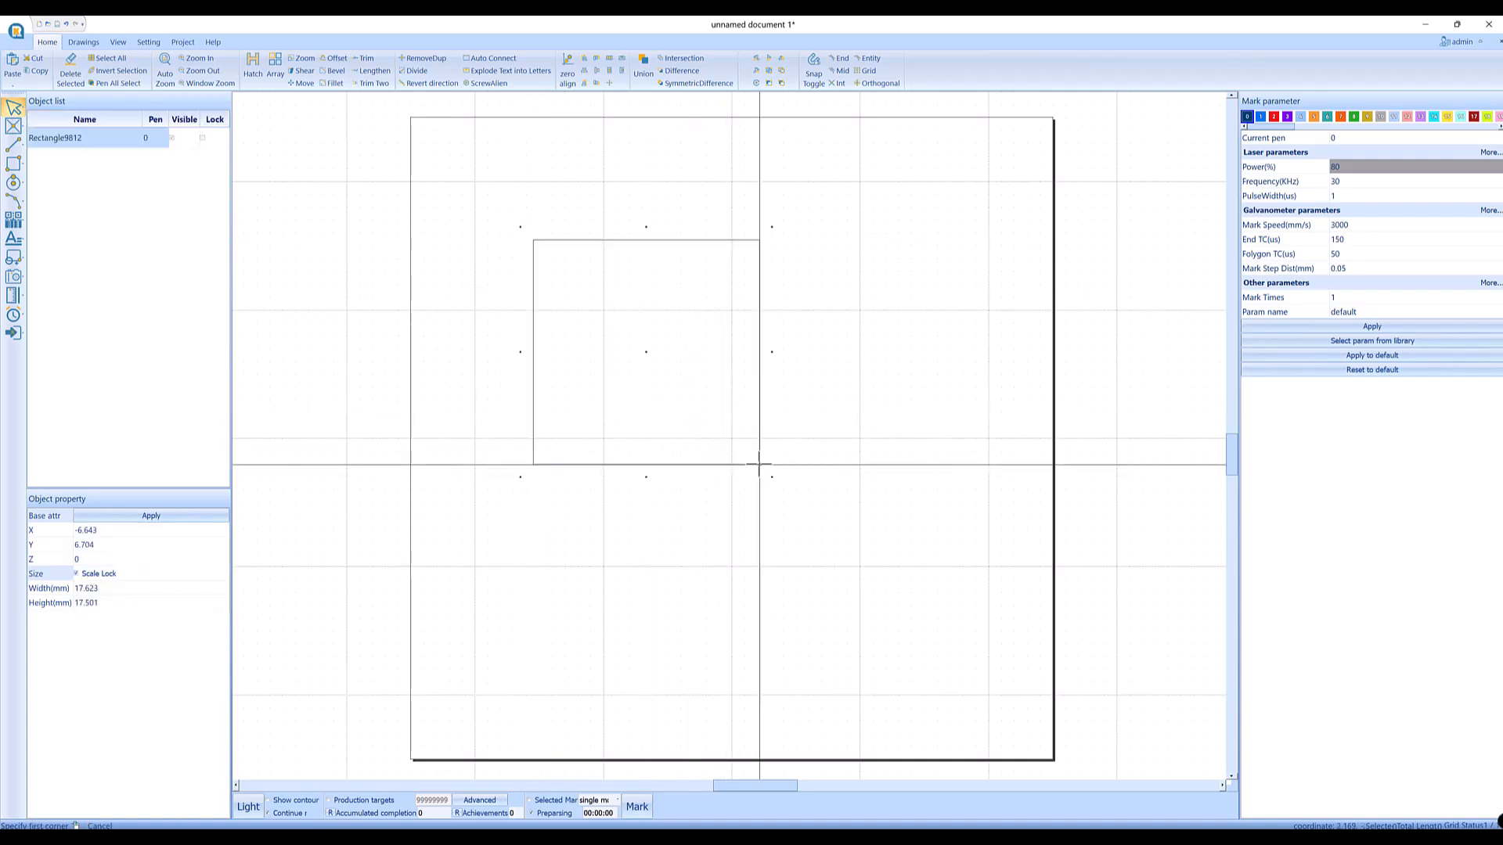
{"action": "left_click", "coordinate": [678, 345]}
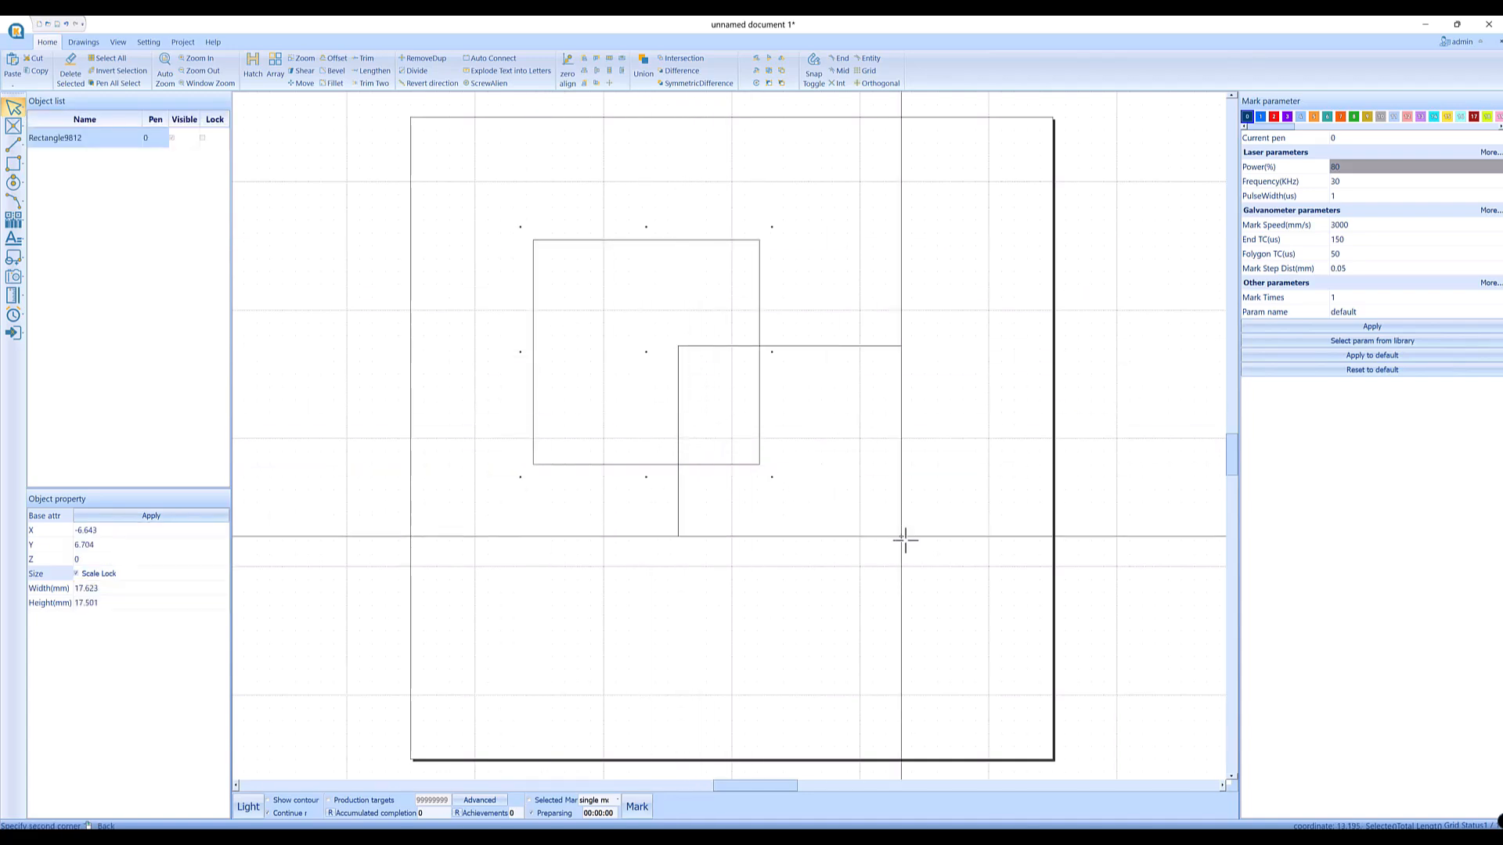
{"action": "left_click", "coordinate": [916, 583]}
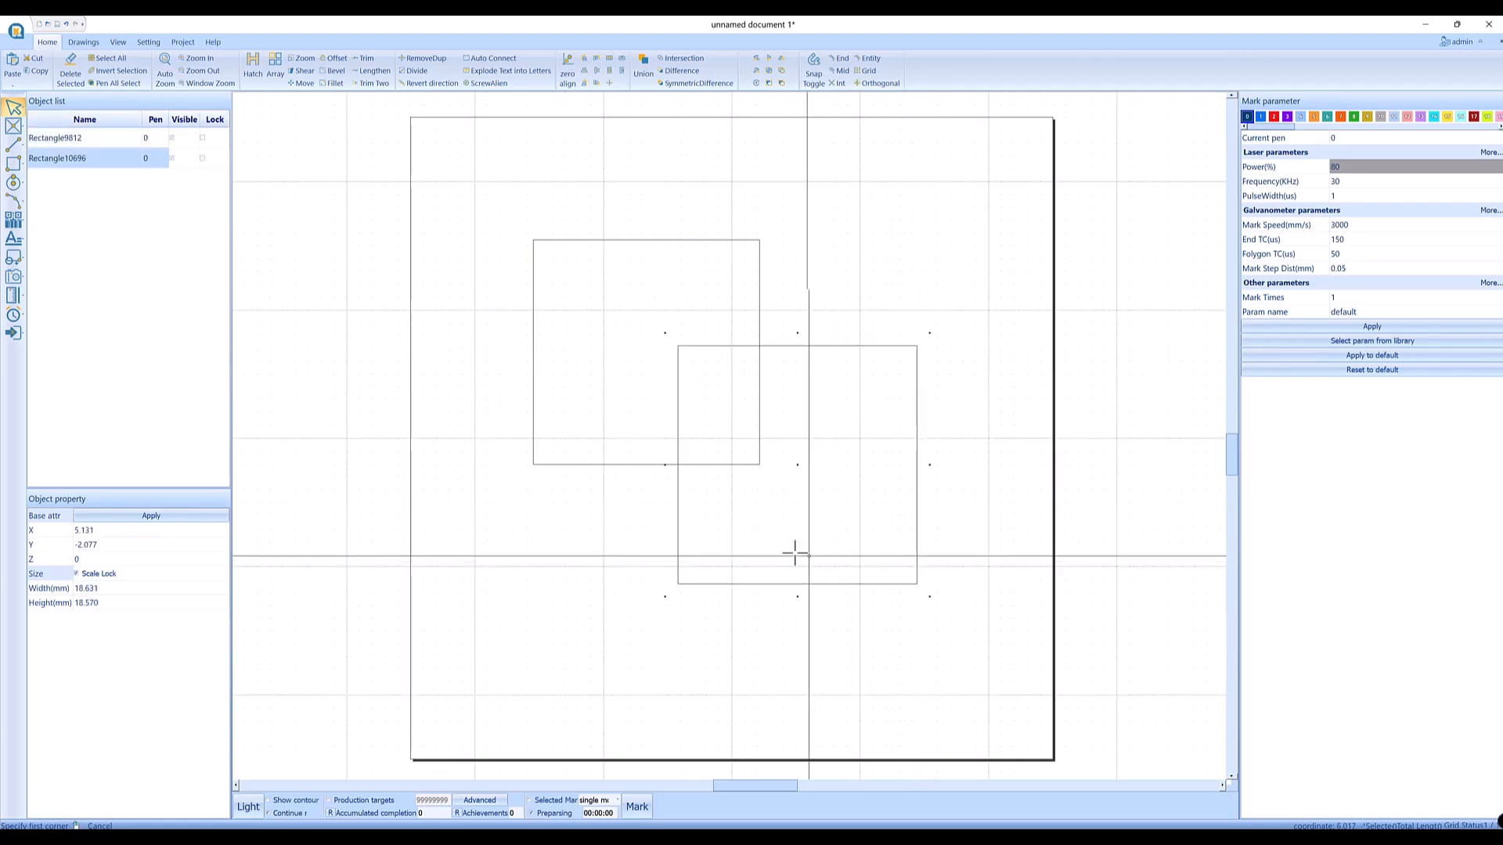
{"action": "left_click", "coordinate": [14, 109]}
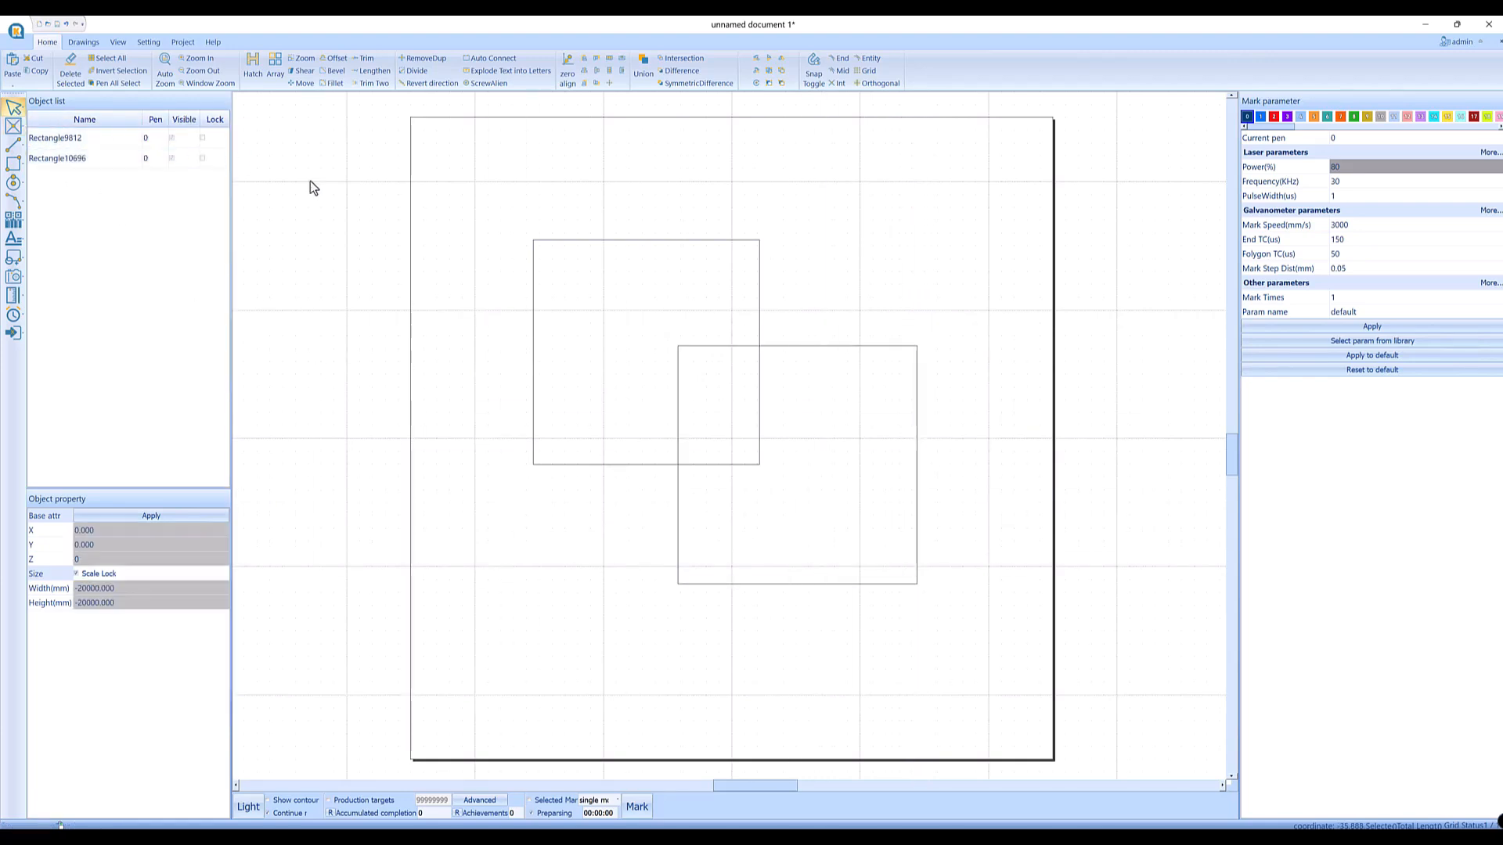
Merge the two overlapping rectangles into one outline with Union, and undo the merge.
{"action": "left_click_drag", "start_coordinate": [534, 328], "coordinate": [969, 650]}
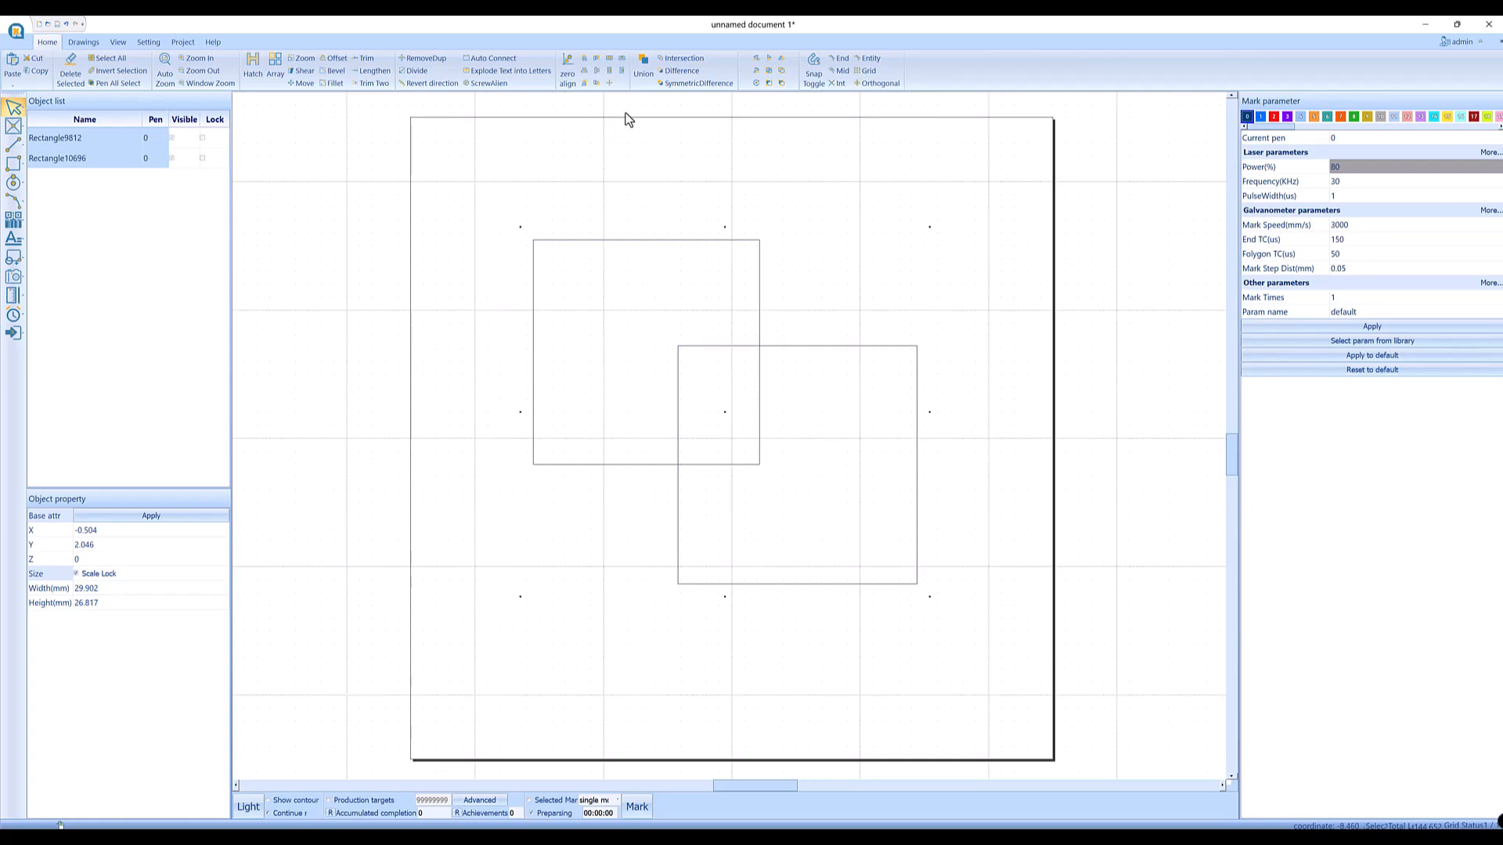
{"action": "left_click", "coordinate": [645, 71]}
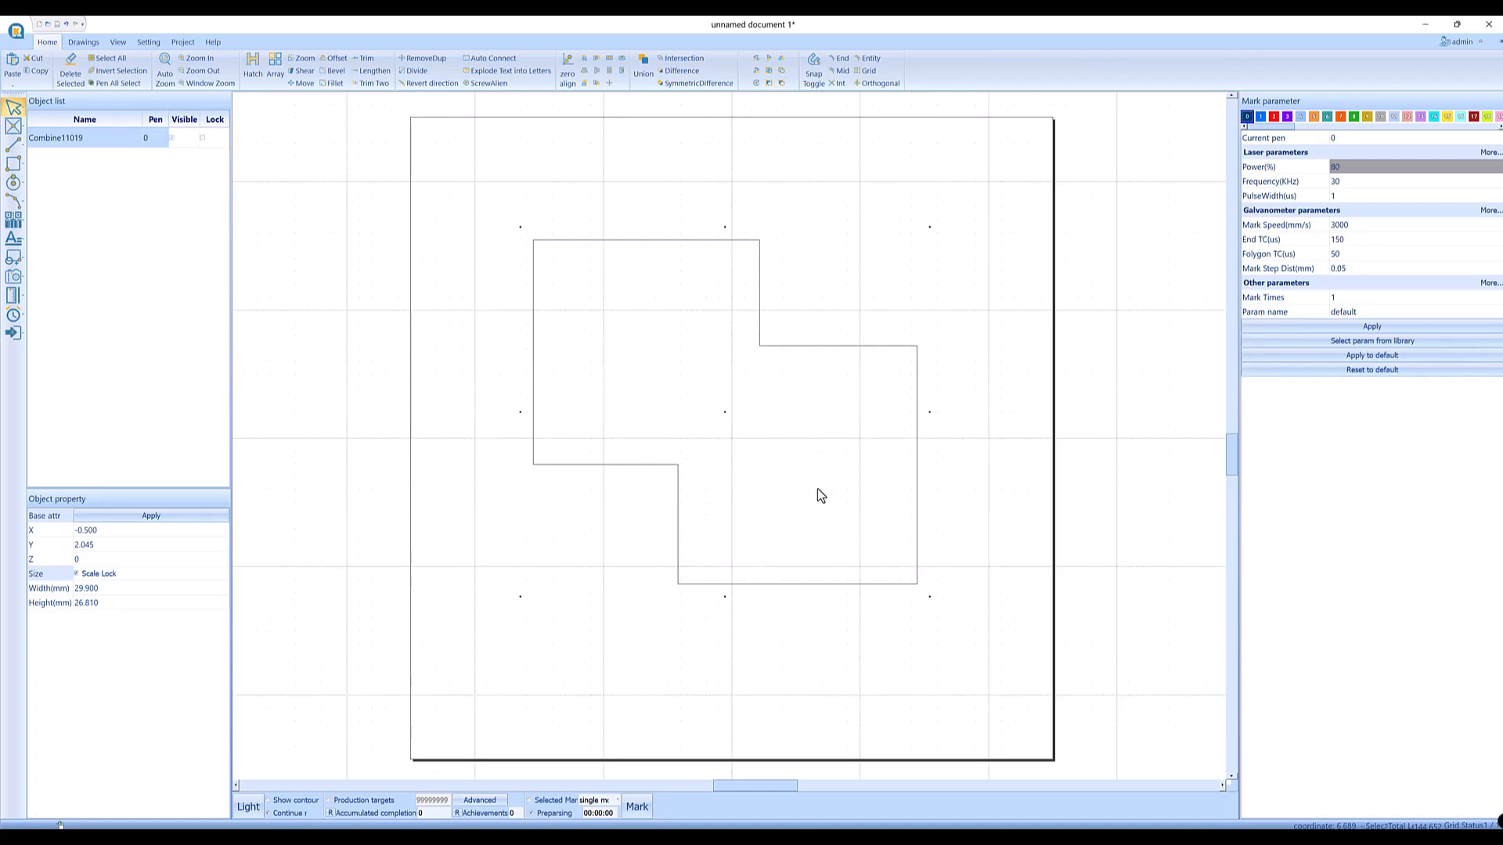
{"action": "left_click", "coordinate": [66, 25]}
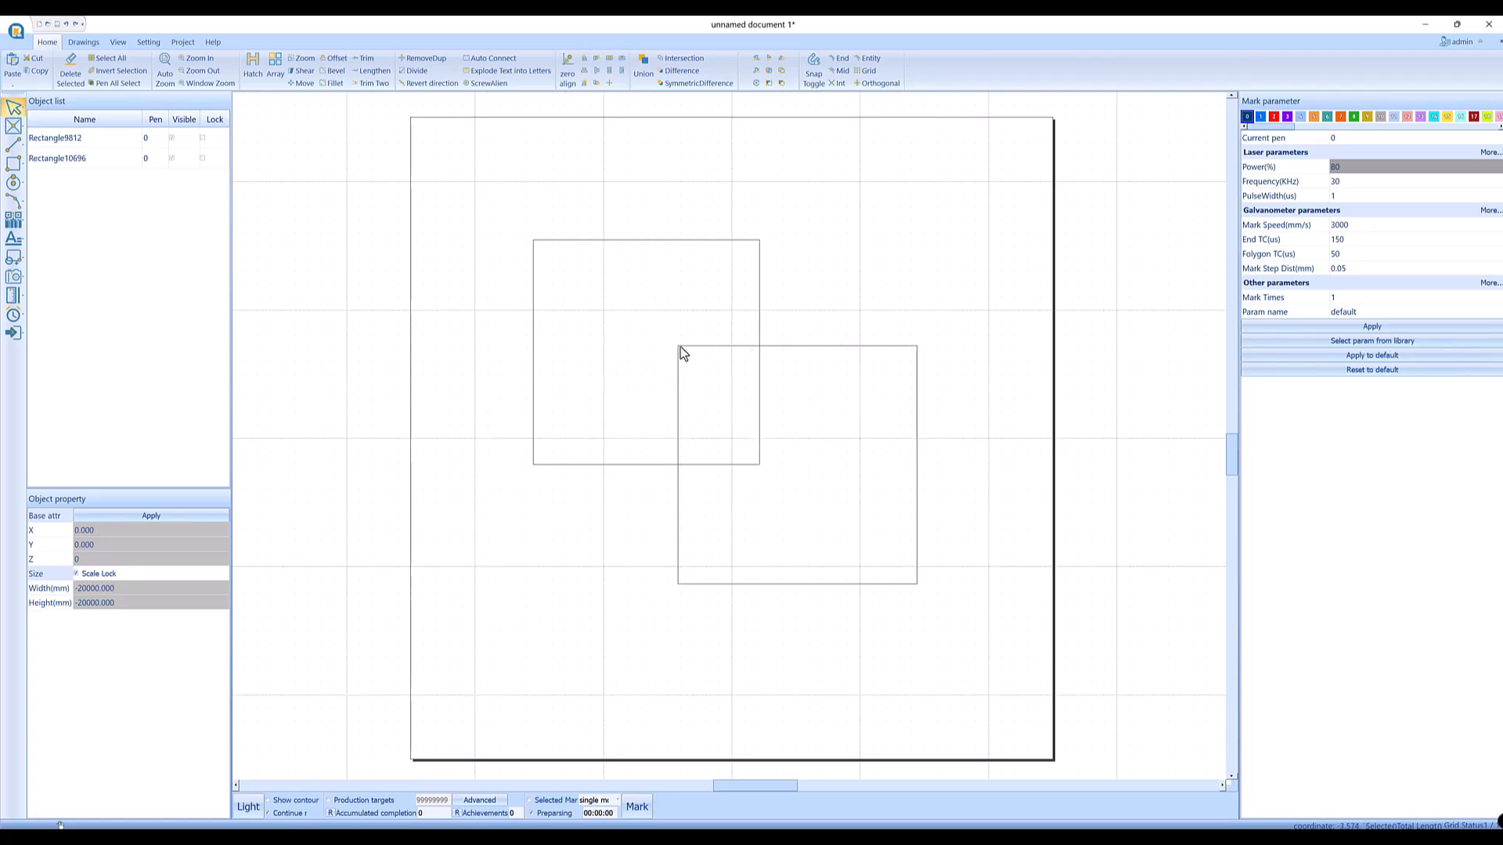
Reduce the two rectangles to their shared overlap area with Intersection, and undo the operation.
{"action": "left_click_drag", "start_coordinate": [452, 181], "coordinate": [990, 644]}
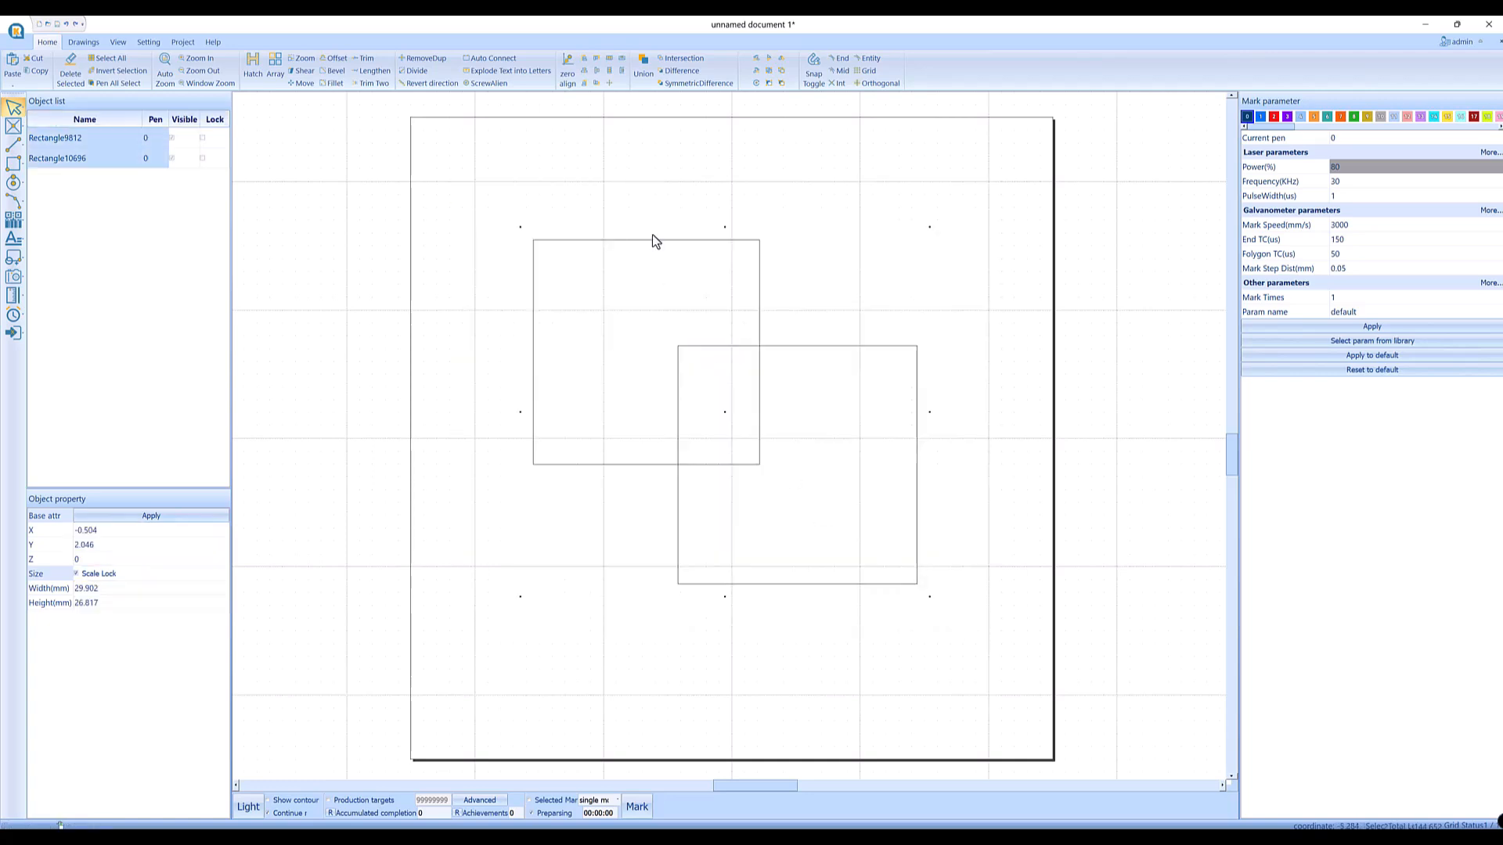
{"action": "left_click", "coordinate": [683, 58]}
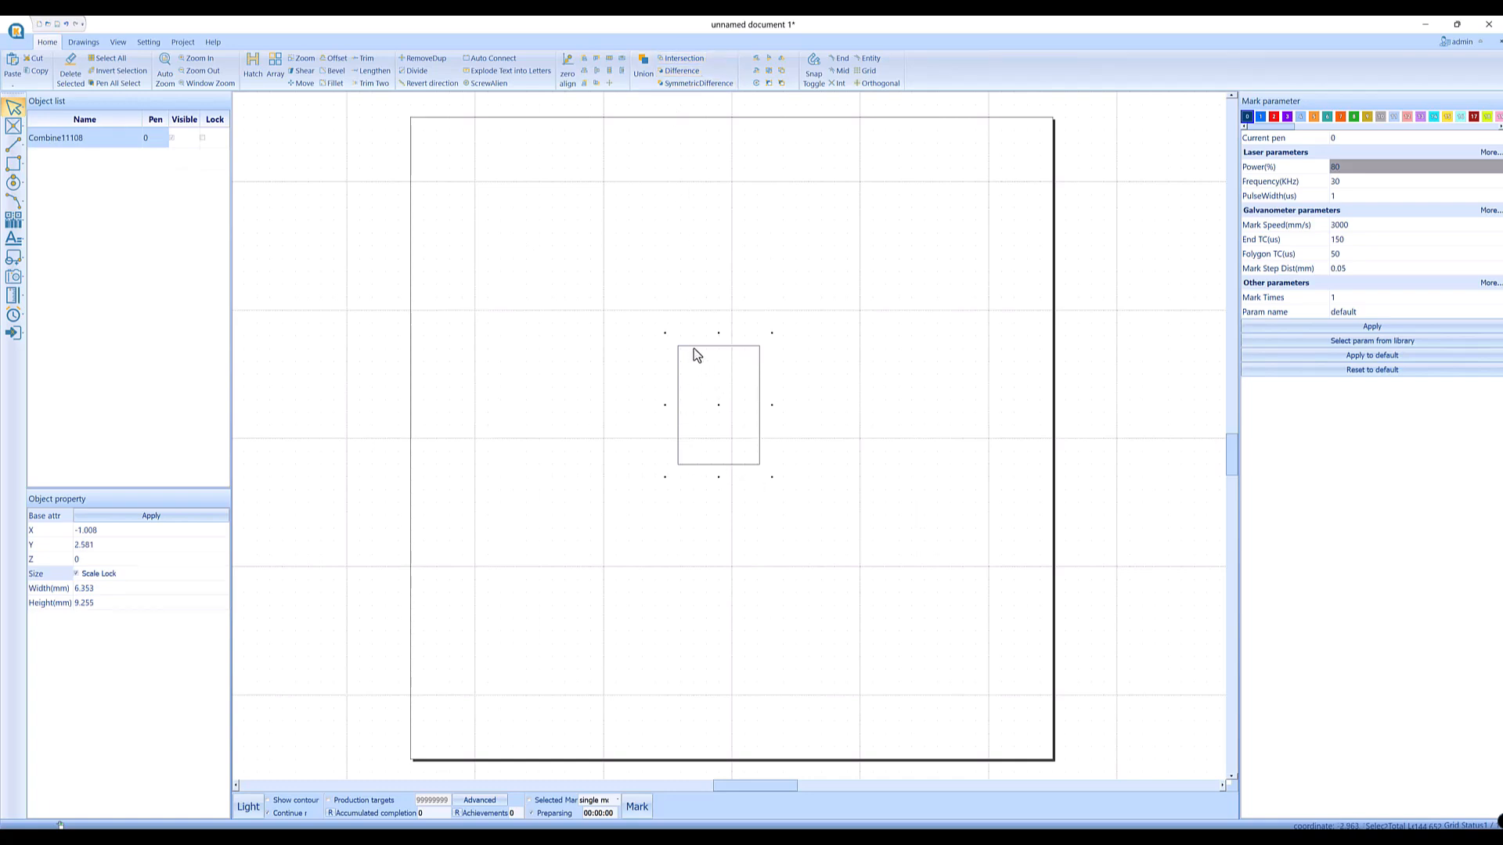
{"action": "left_click", "coordinate": [66, 24]}
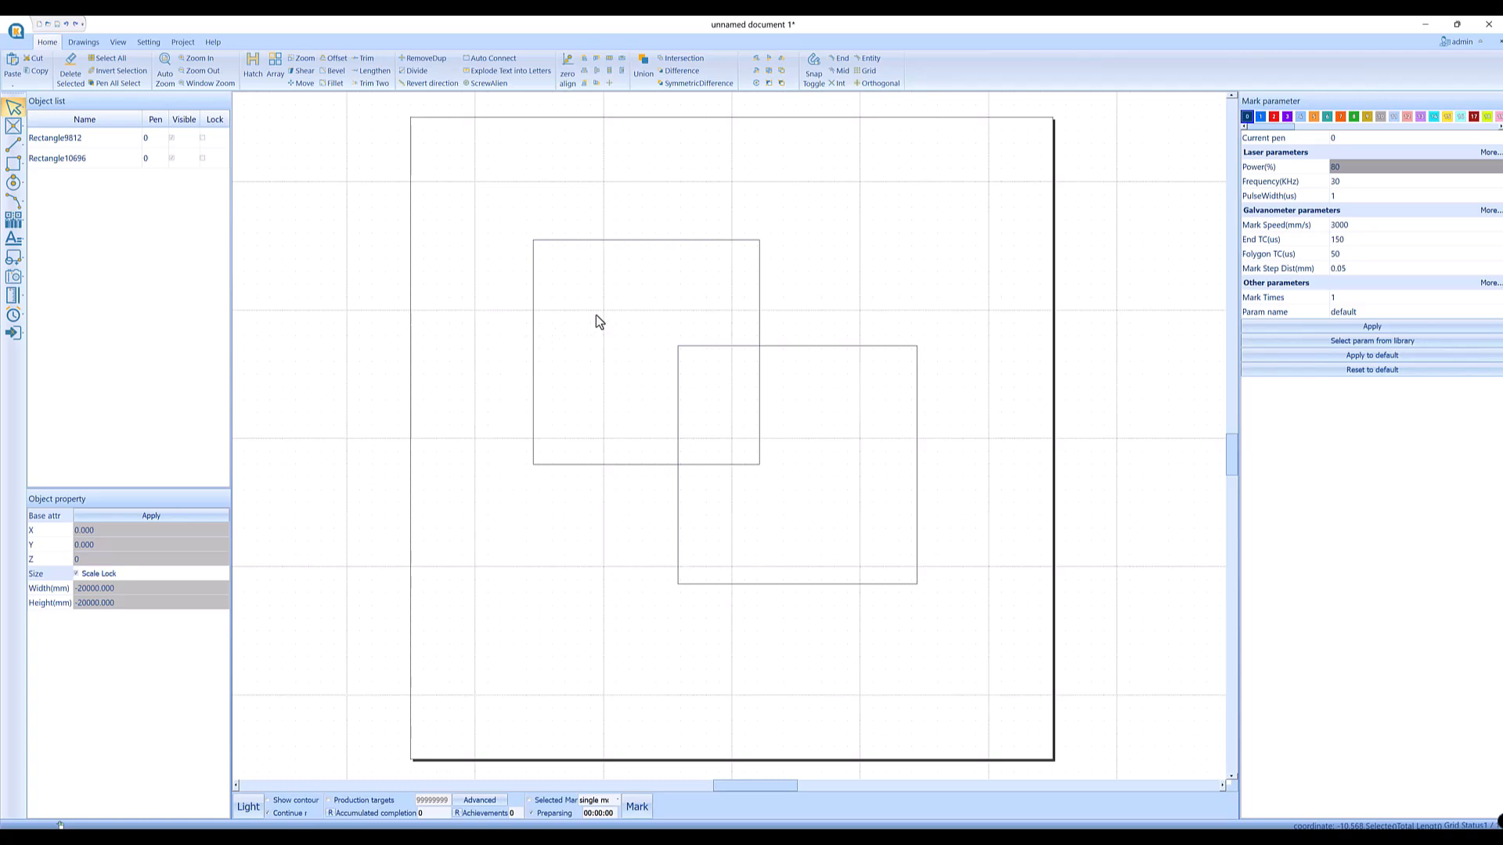
Subtract the lower-right rectangle from the upper-left one with Difference, and undo the subtraction.
{"action": "left_click_drag", "start_coordinate": [485, 191], "coordinate": [996, 650]}
{"action": "left_click", "coordinate": [997, 650]}
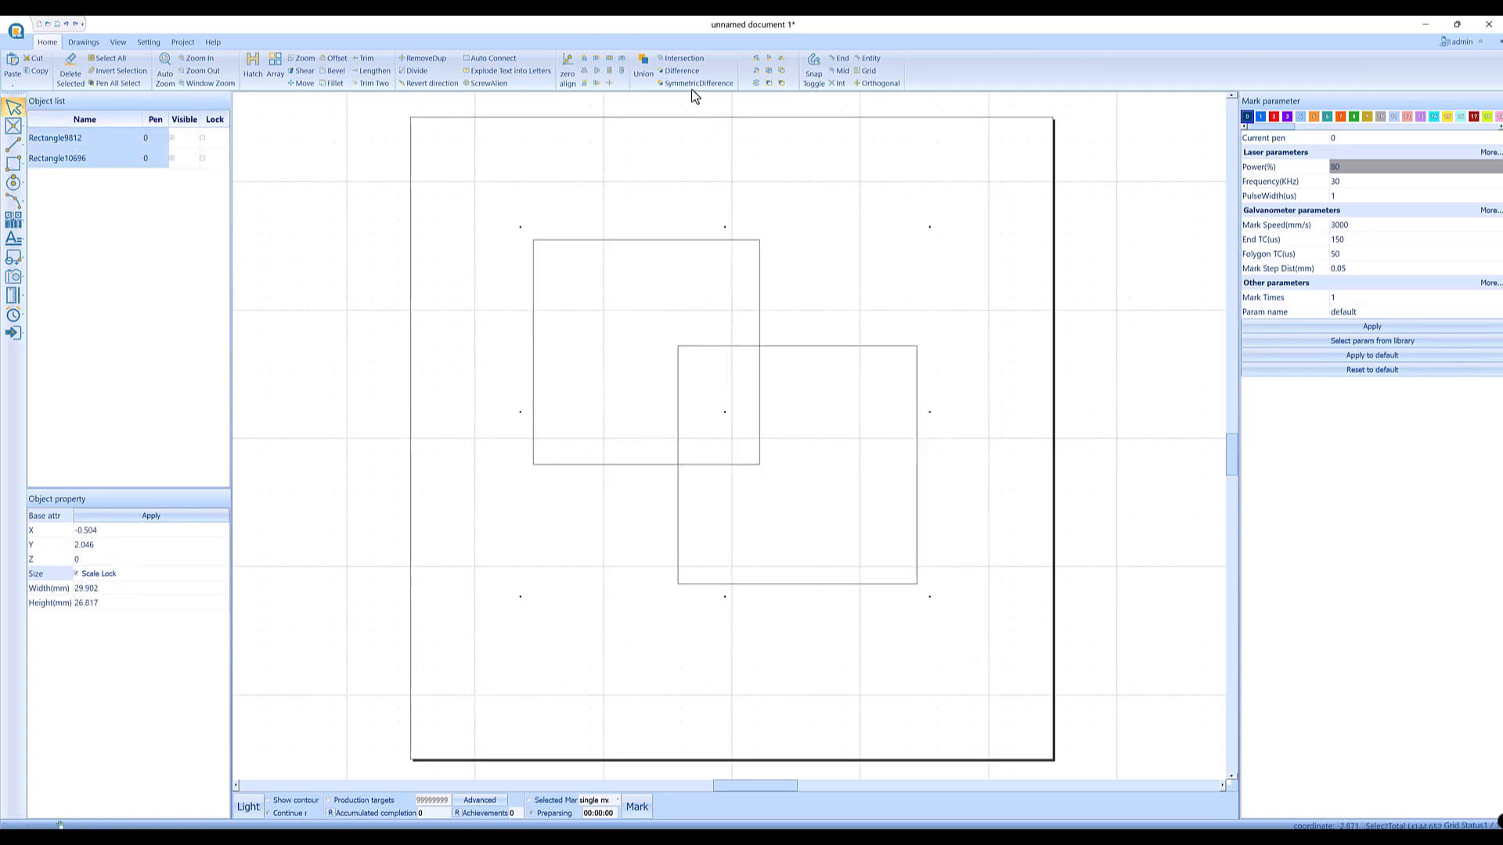
{"action": "left_click", "coordinate": [677, 72]}
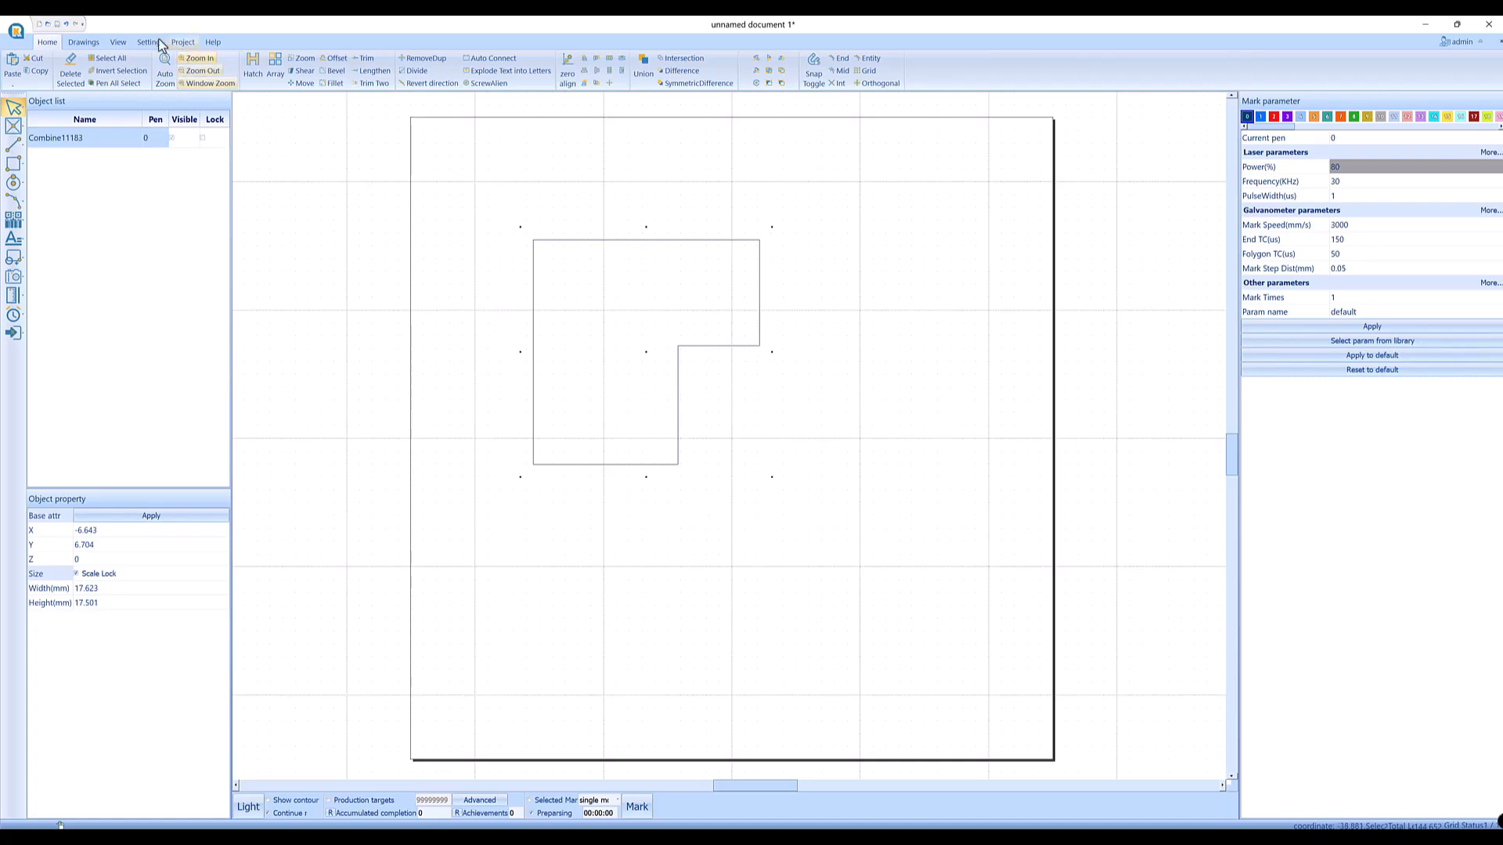
{"action": "left_click", "coordinate": [66, 25]}
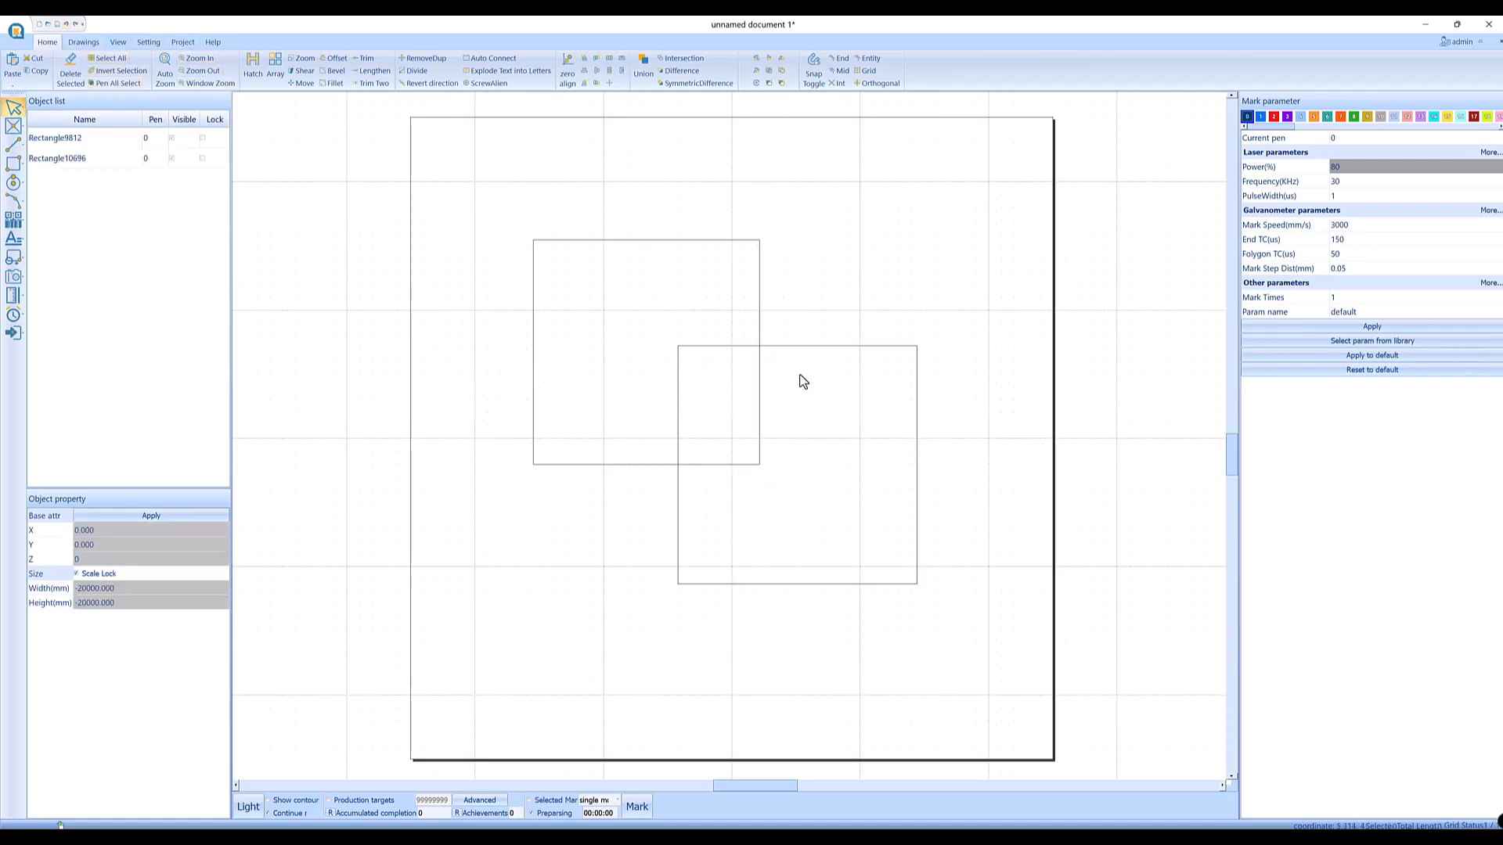
Move the lower-right rectangle up one place in the object order, ahead of the upper-left rectangle.
{"action": "left_click", "coordinate": [802, 349]}
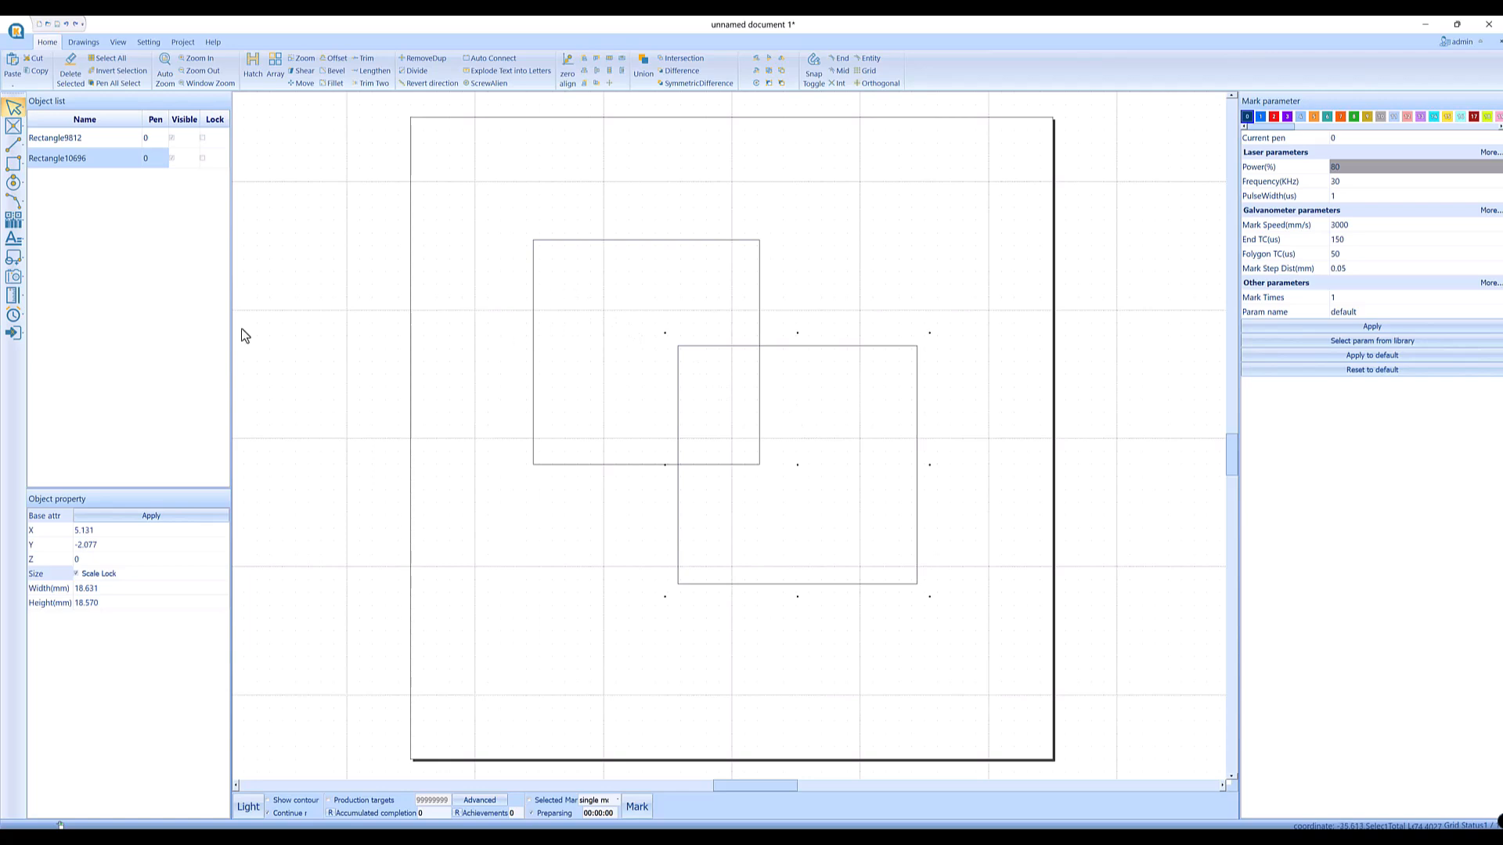
{"action": "right_click", "coordinate": [68, 162]}
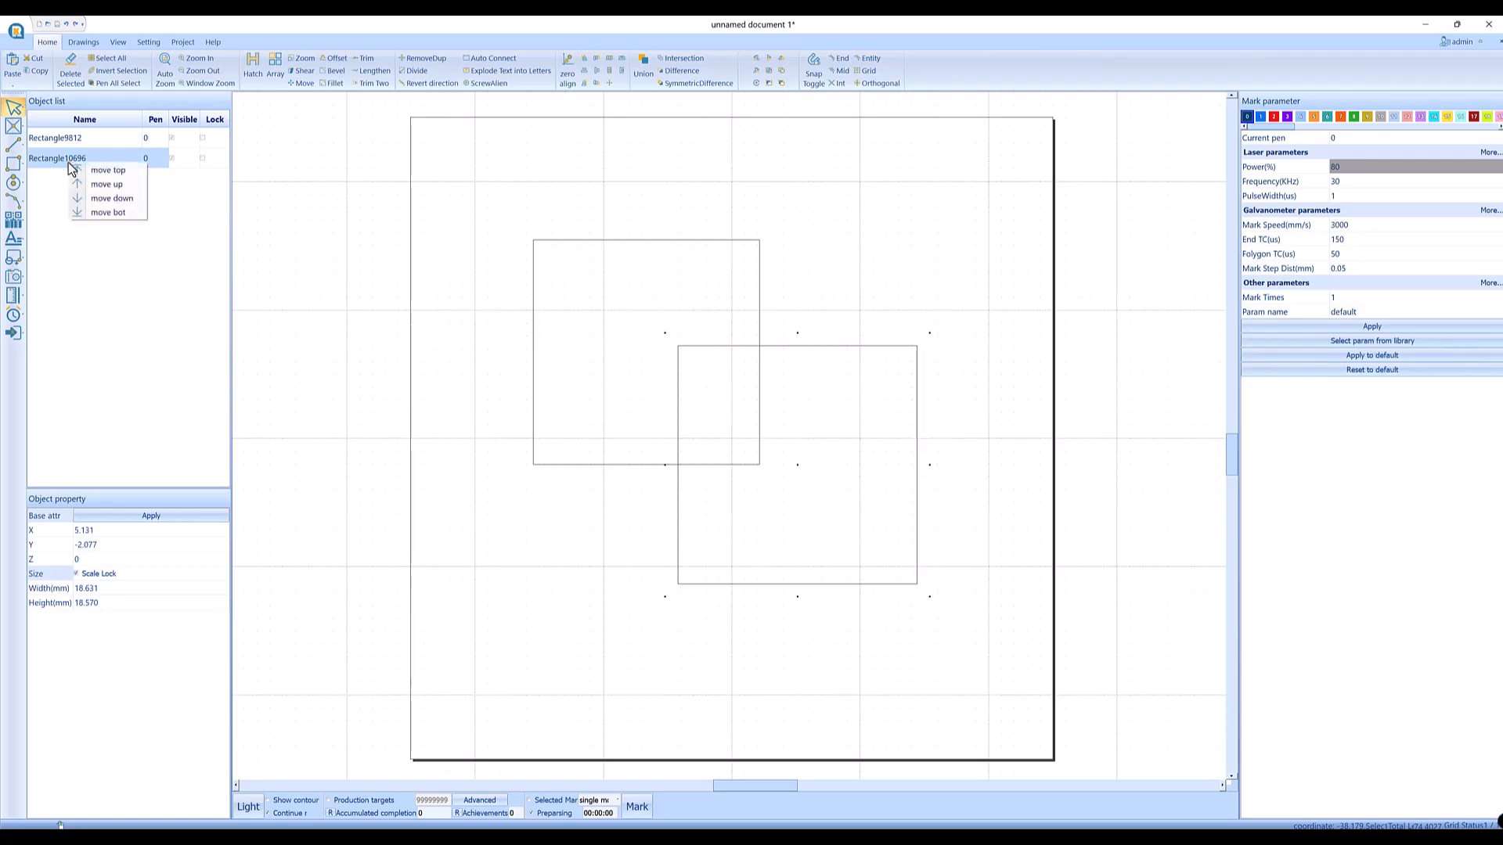
{"action": "left_click", "coordinate": [107, 185]}
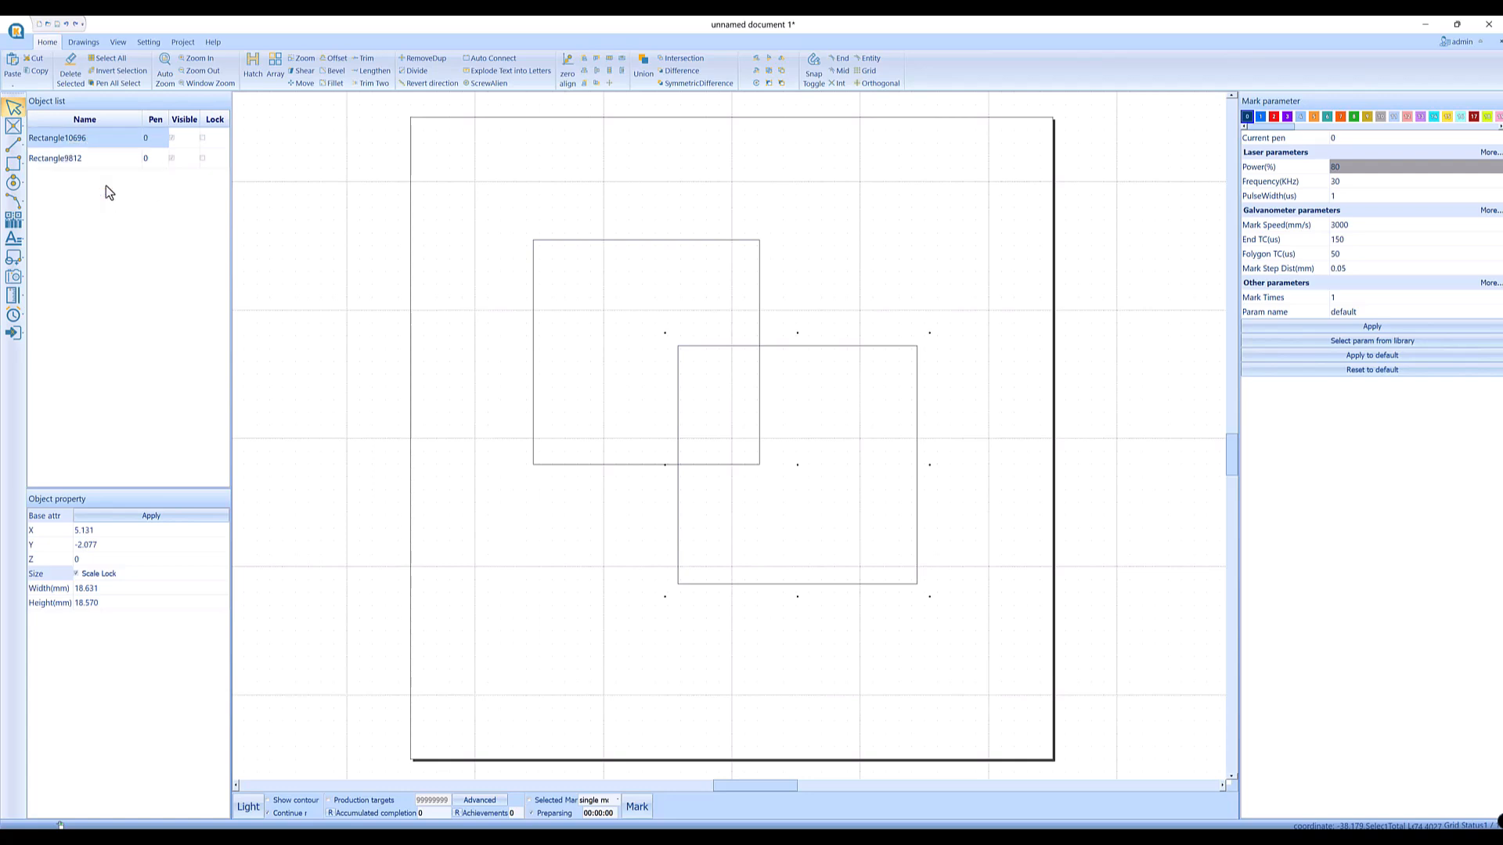
Subtract the upper-left rectangle from the lower-right one with Difference, and undo the subtraction.
{"action": "left_click_drag", "start_coordinate": [454, 196], "coordinate": [1006, 650]}
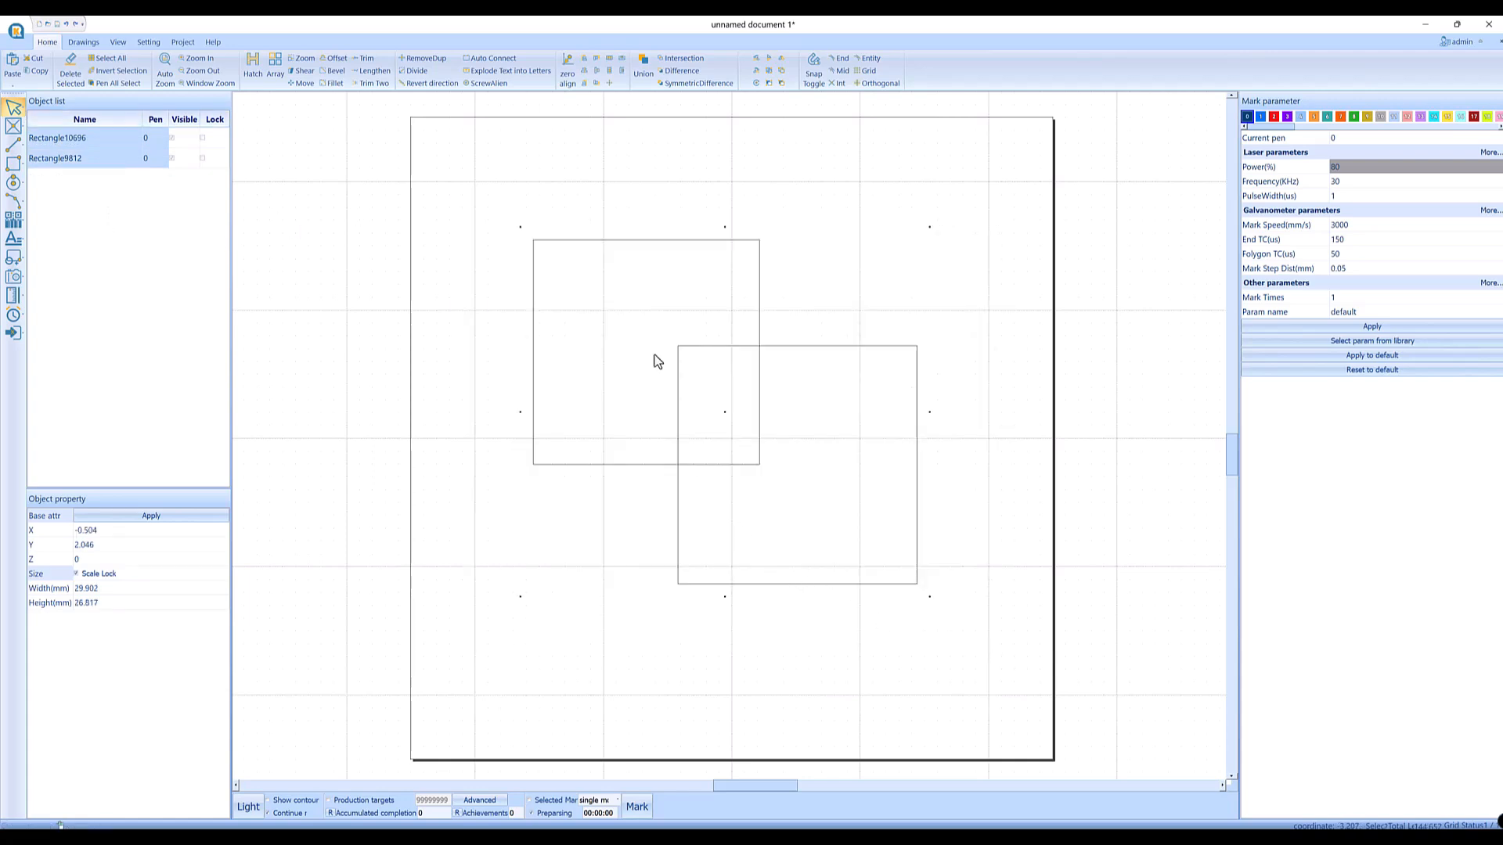
{"action": "left_click", "coordinate": [667, 72]}
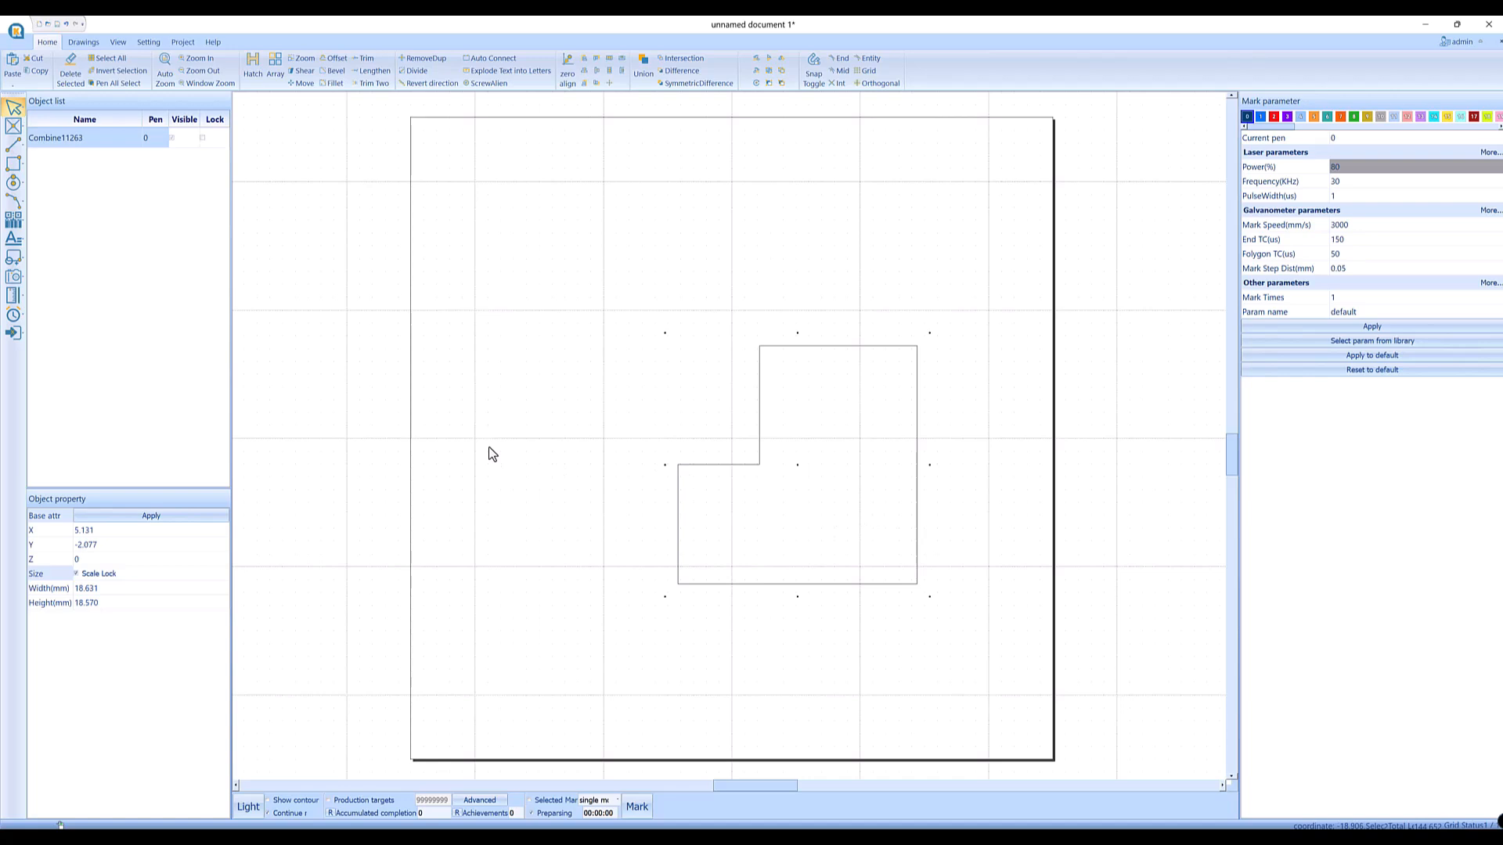
{"action": "left_click", "coordinate": [66, 24]}
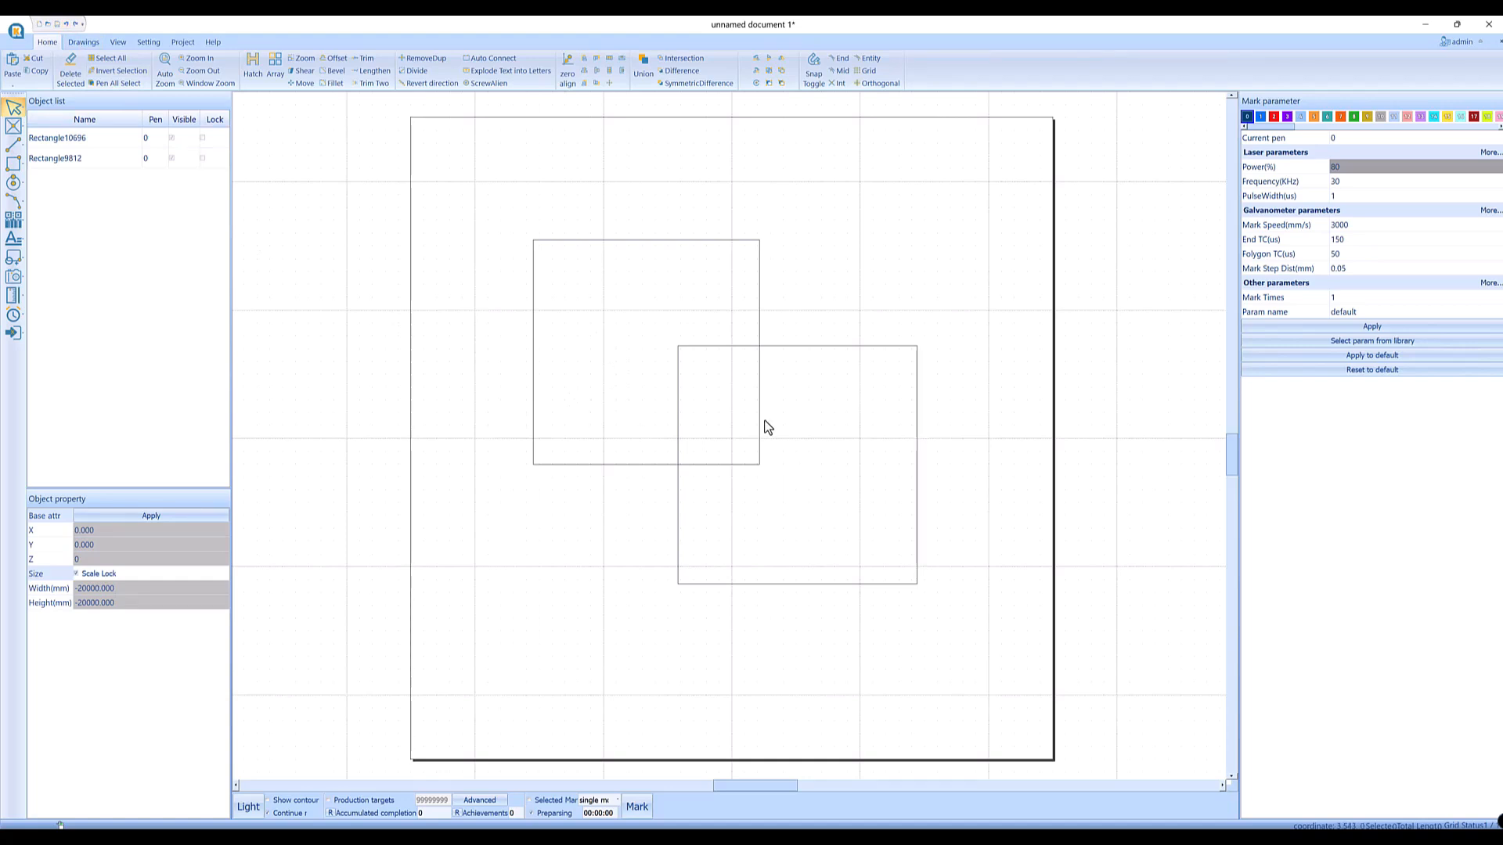
Apply SymmetricDifference to both rectangles and break the combined result into separate polygons, and undo both operations.
{"action": "left_click_drag", "start_coordinate": [479, 202], "coordinate": [993, 665]}
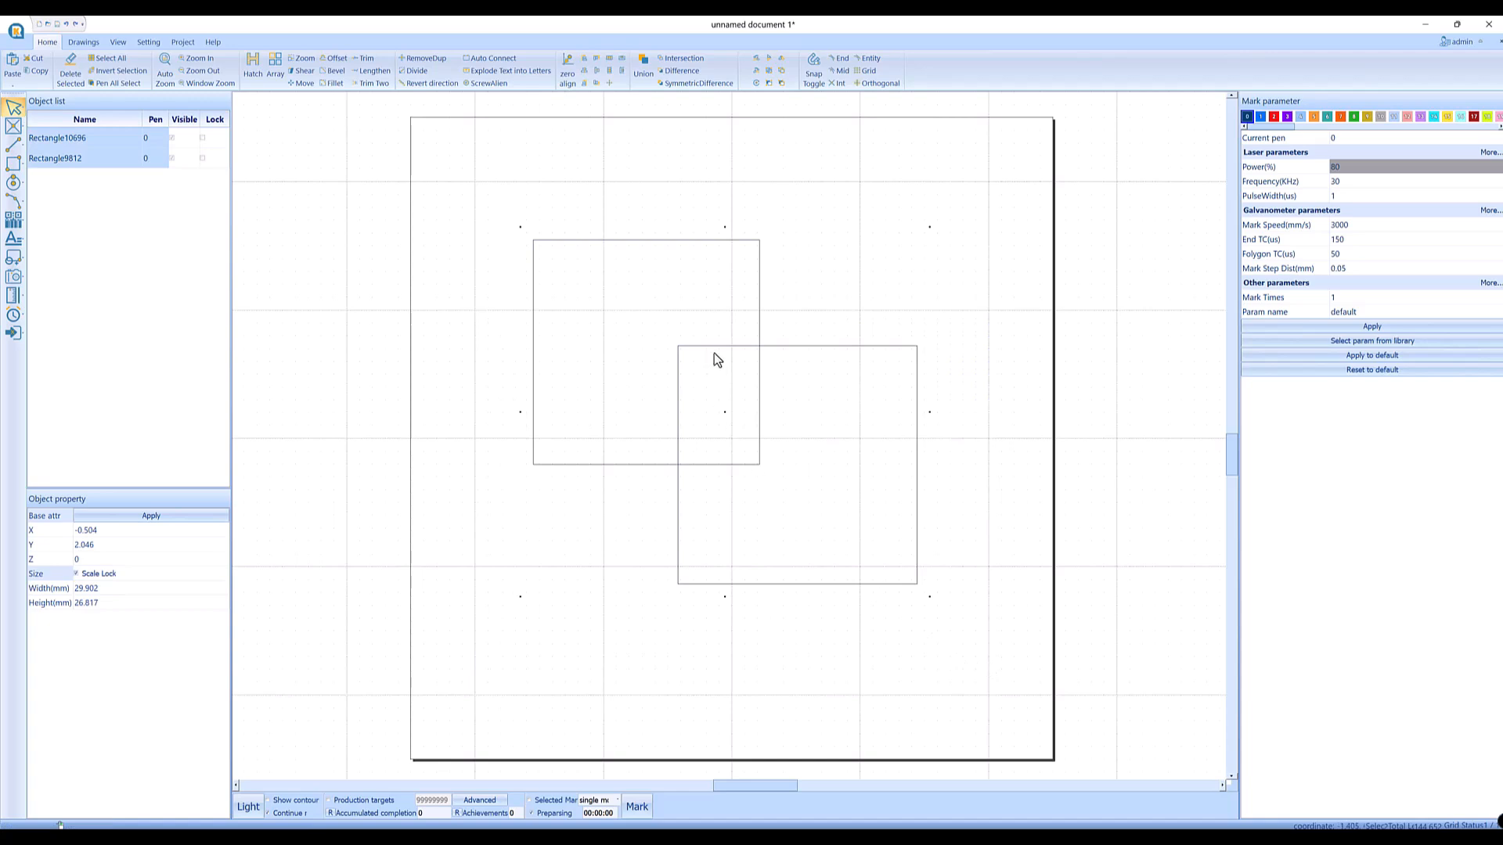
{"action": "left_click", "coordinate": [678, 84]}
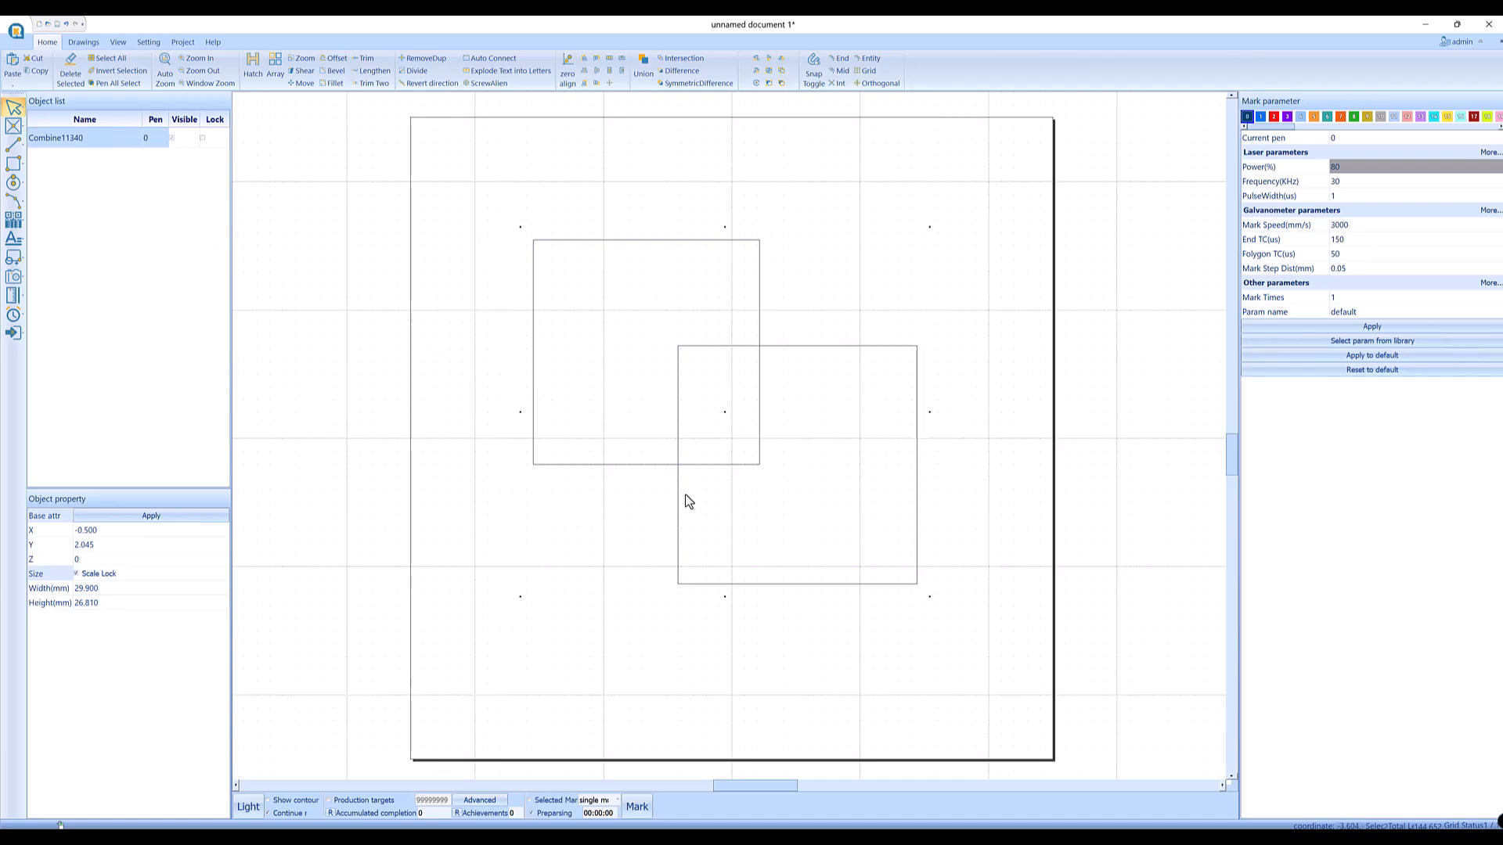
{"action": "left_click", "coordinate": [781, 72]}
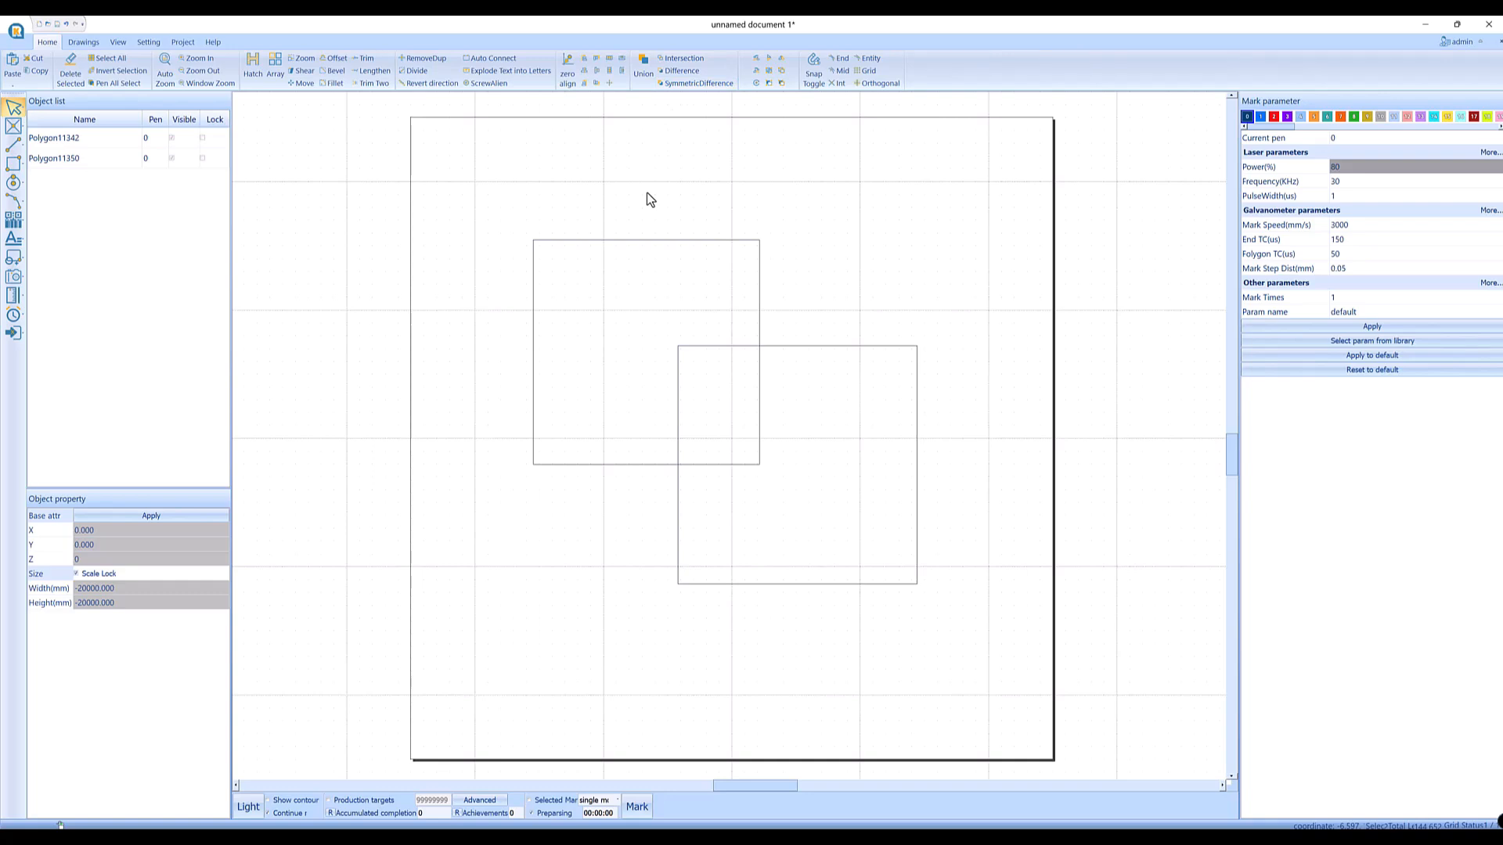
{"action": "key", "text": "ctrl+z"}
{"action": "key", "text": "ctrl+z"}
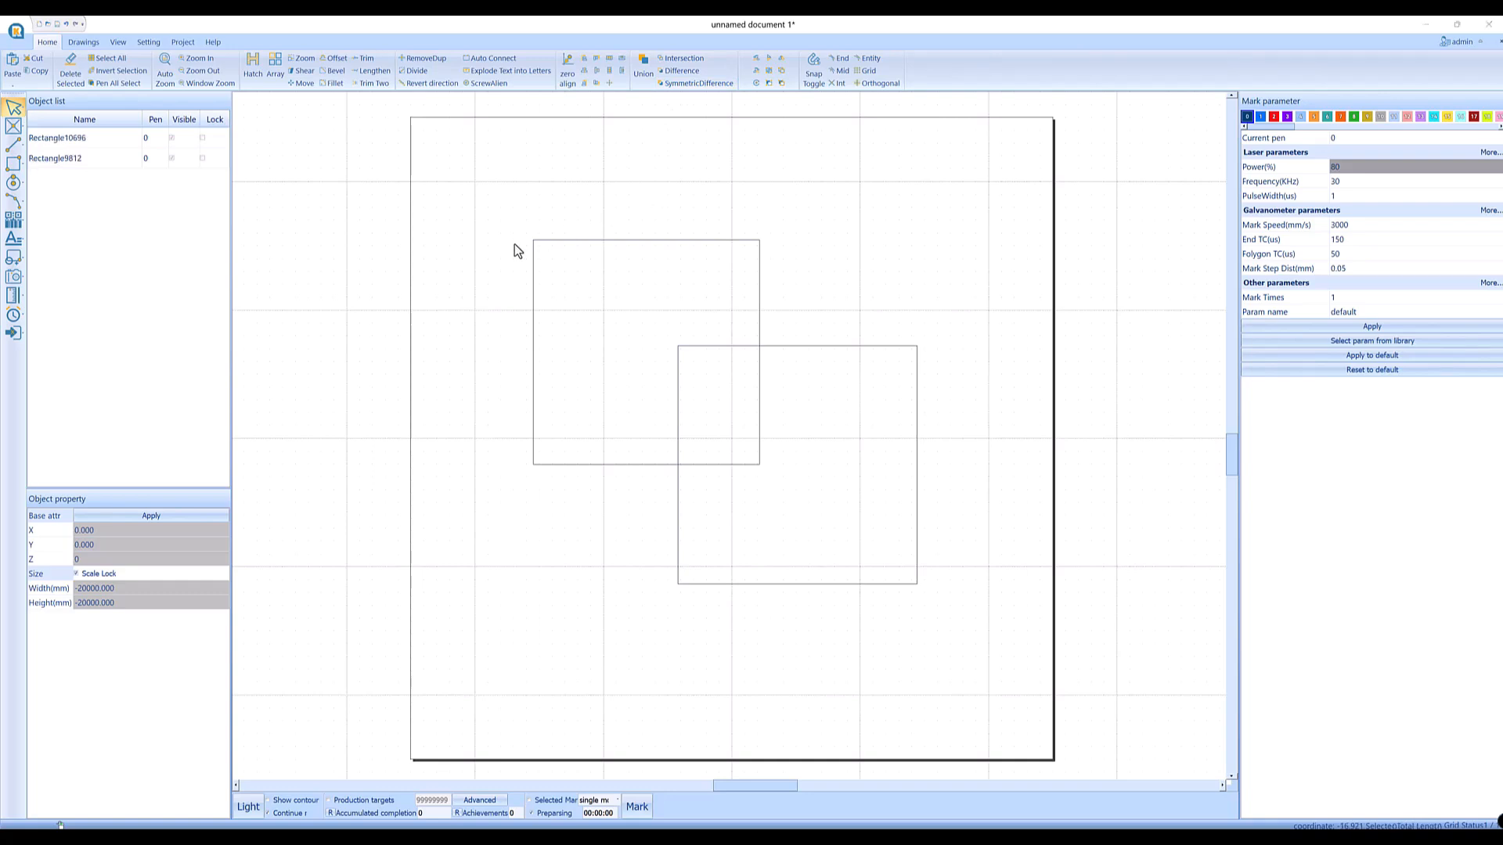